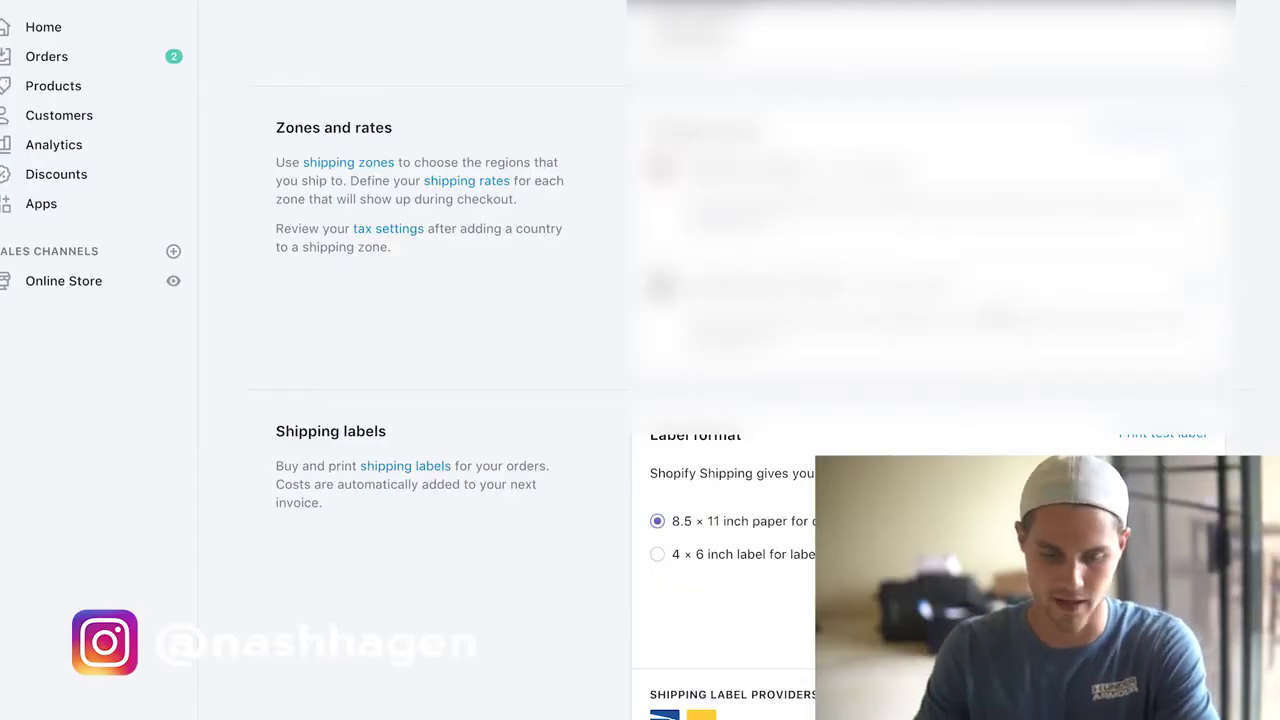
Open the All products list, then switch to the AliExpress paw print necklace search results
scroll(640, 360, up, 5)
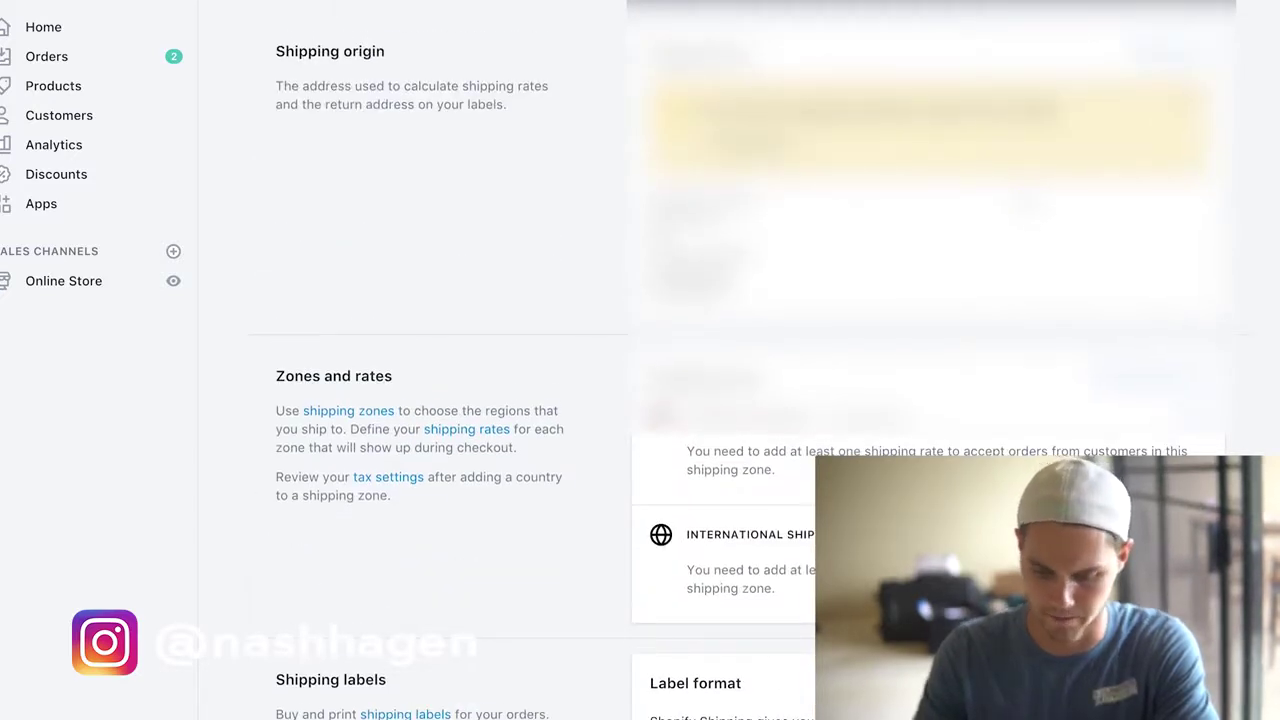
scroll(385, 418, up, 2)
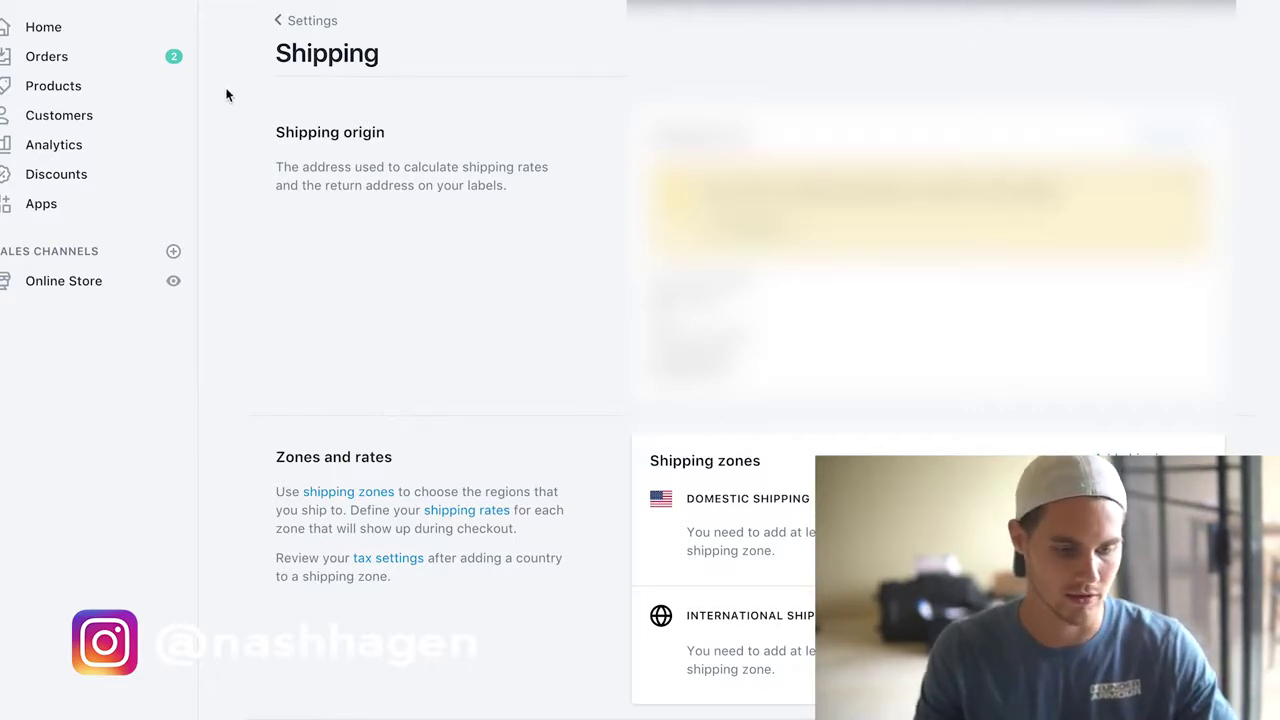
click(82, 88)
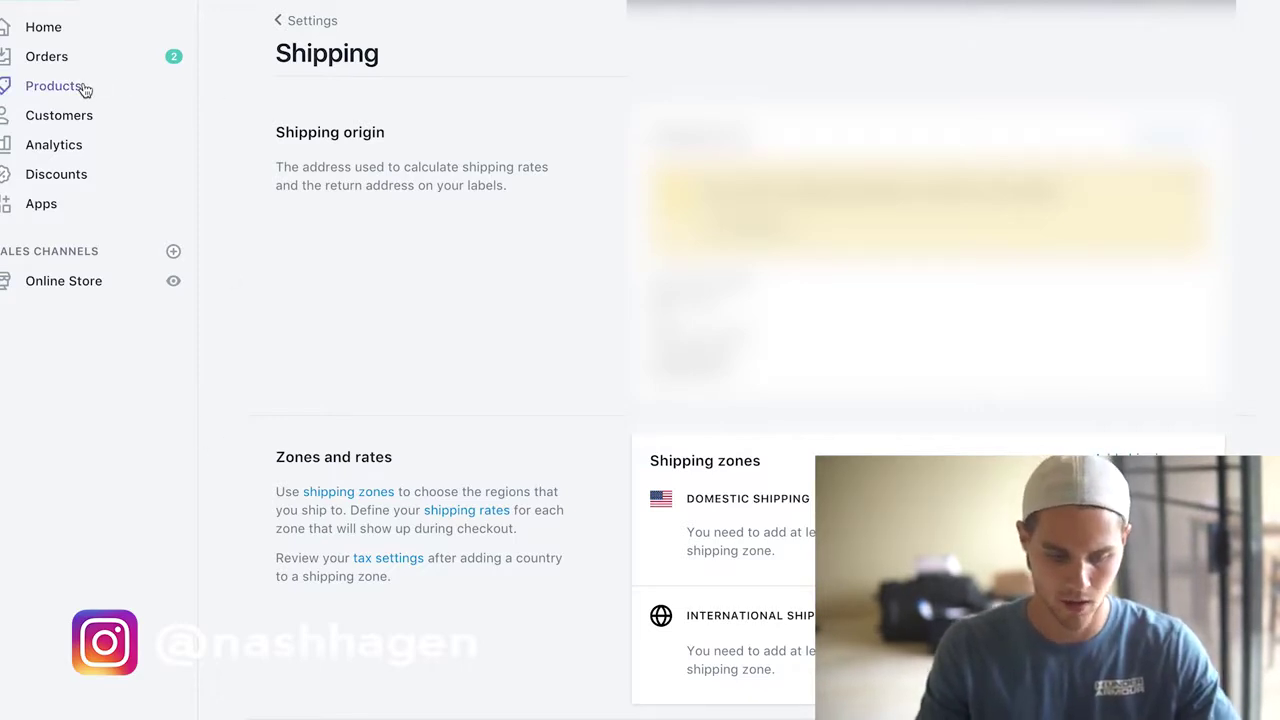
scroll(571, 271, down, 3)
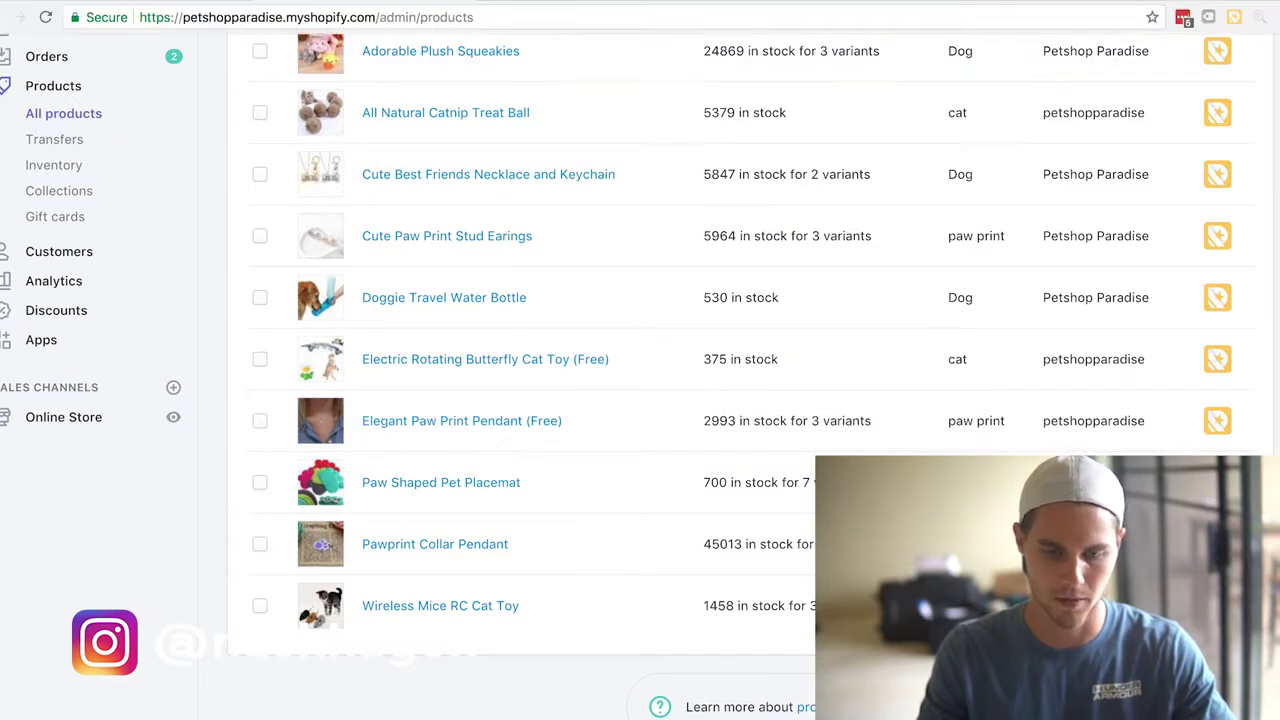
click(556, 4)
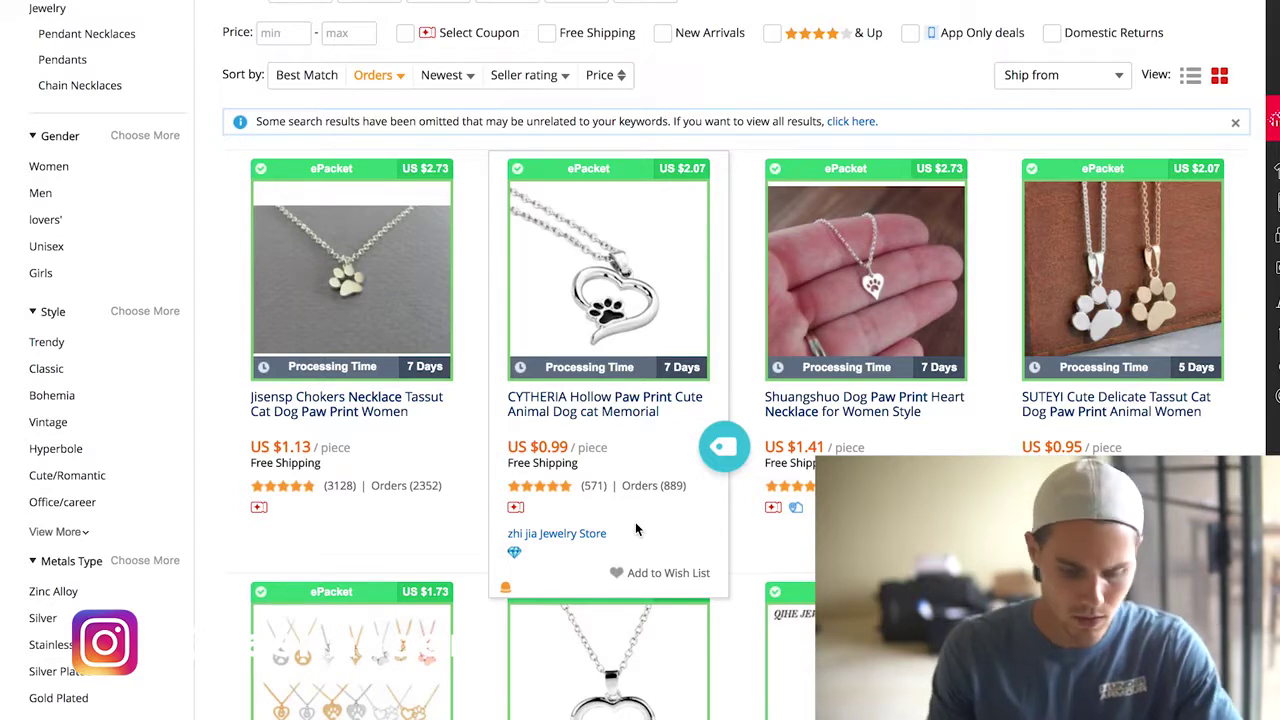
Browse the AliExpress paw print pendant listings and prices, then return to the Shopify products list
scroll(635, 522, up, 5)
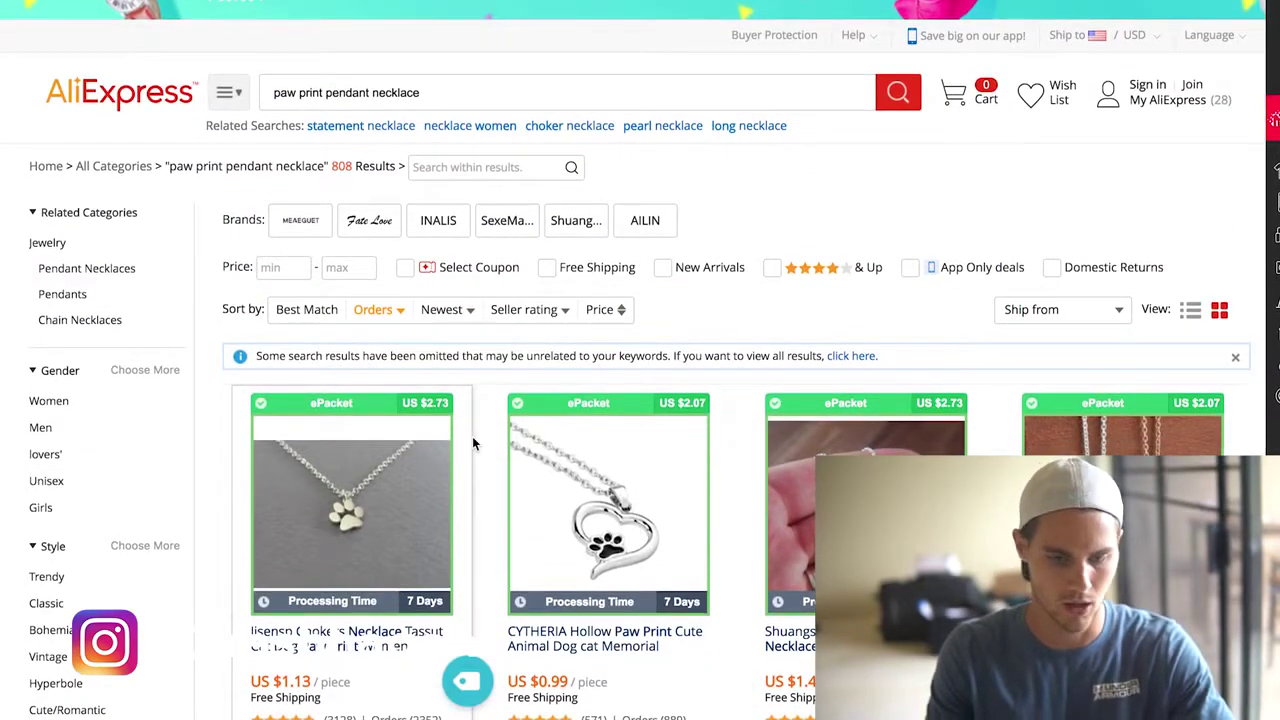
mouse_move(462, 12)
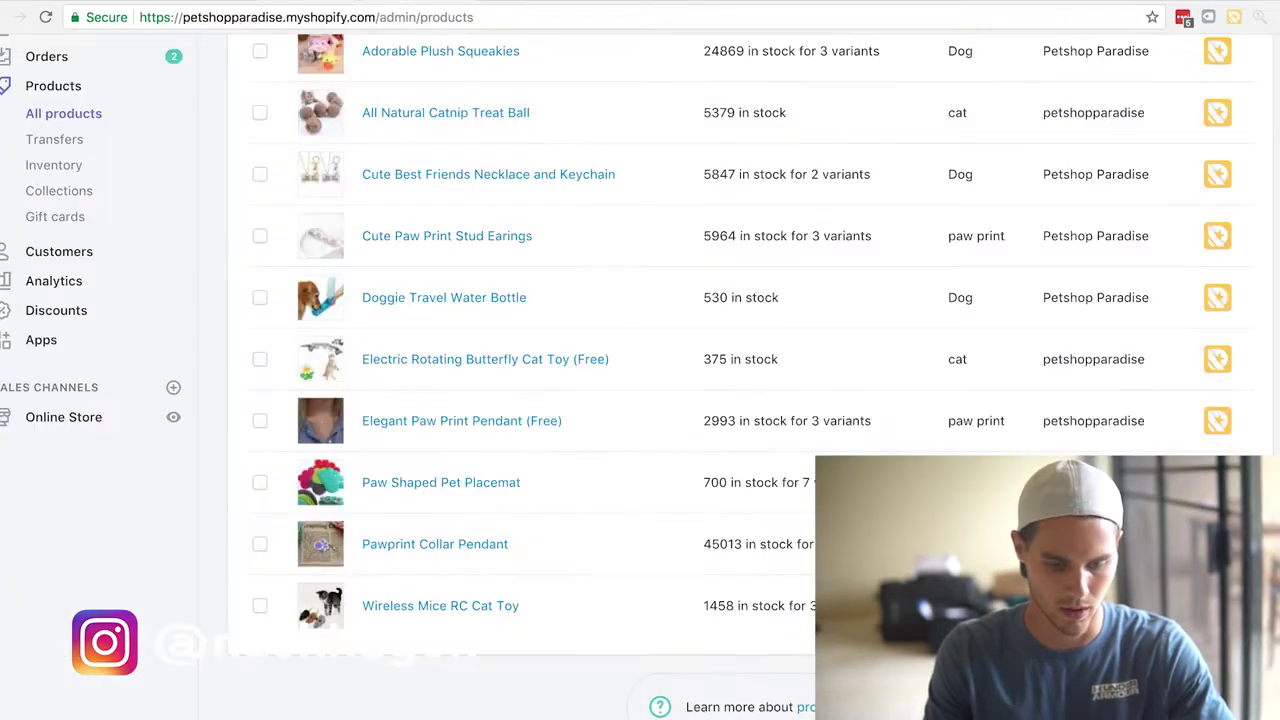
Open Elegant Paw Print Pendant (Free) and load its silver, gold and rose gold variants into the bulk editor
click(459, 422)
scroll(806, 360, down, 1)
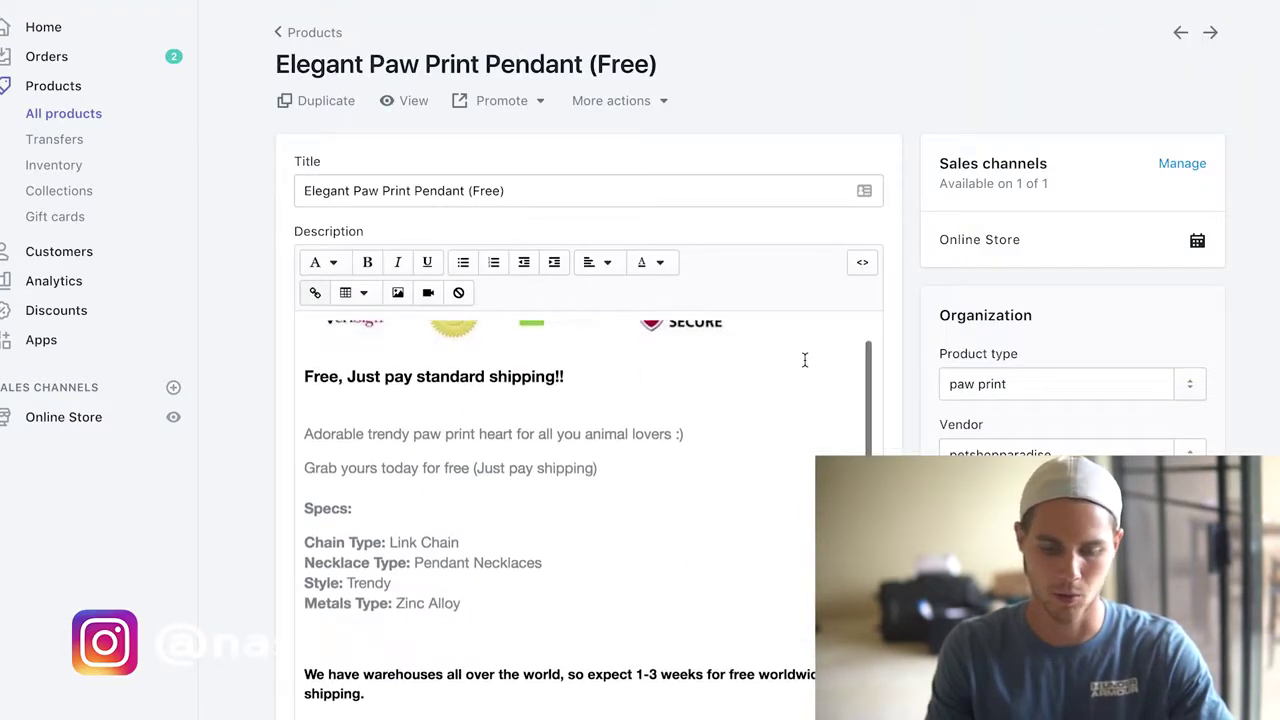
scroll(999, 145, down, 10)
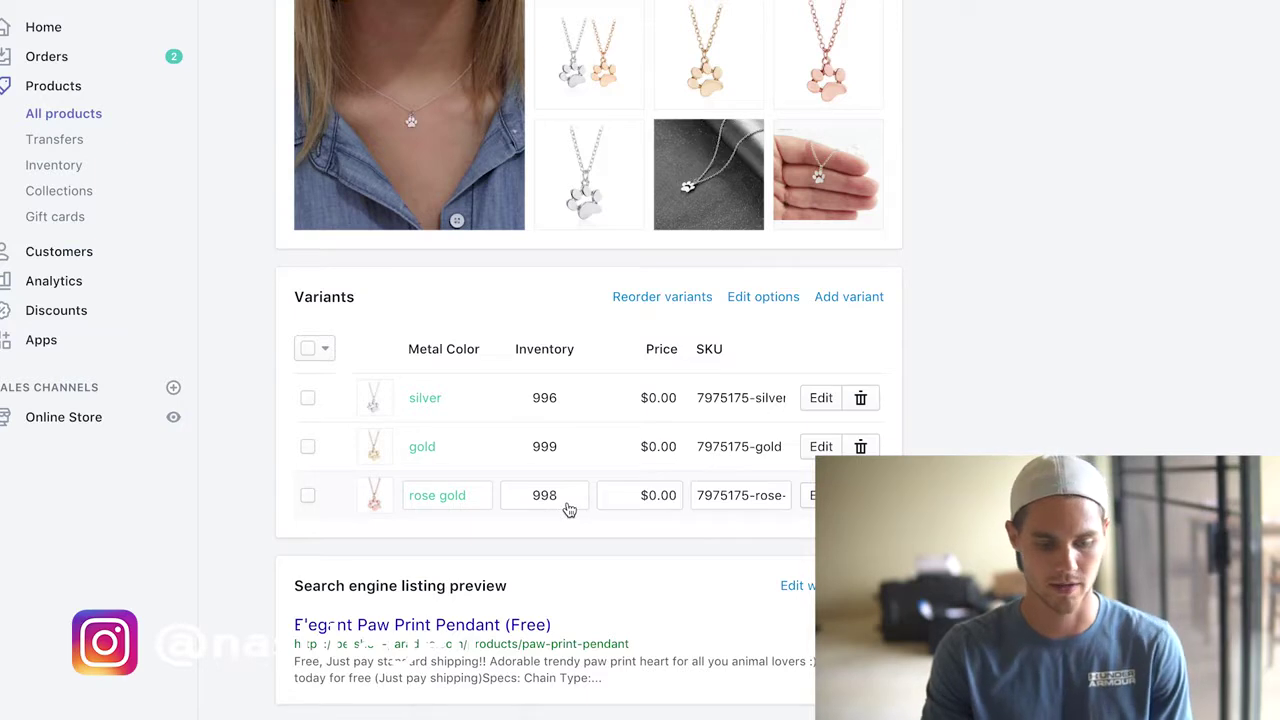
click(309, 350)
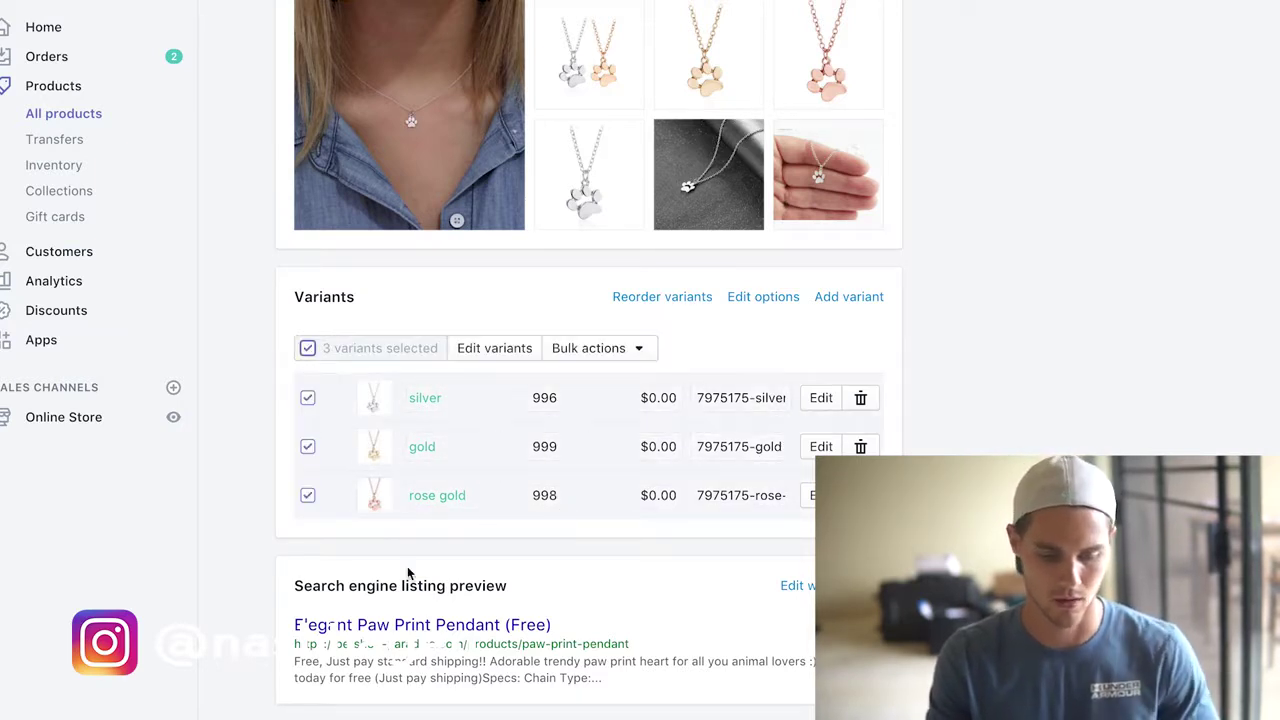
click(528, 357)
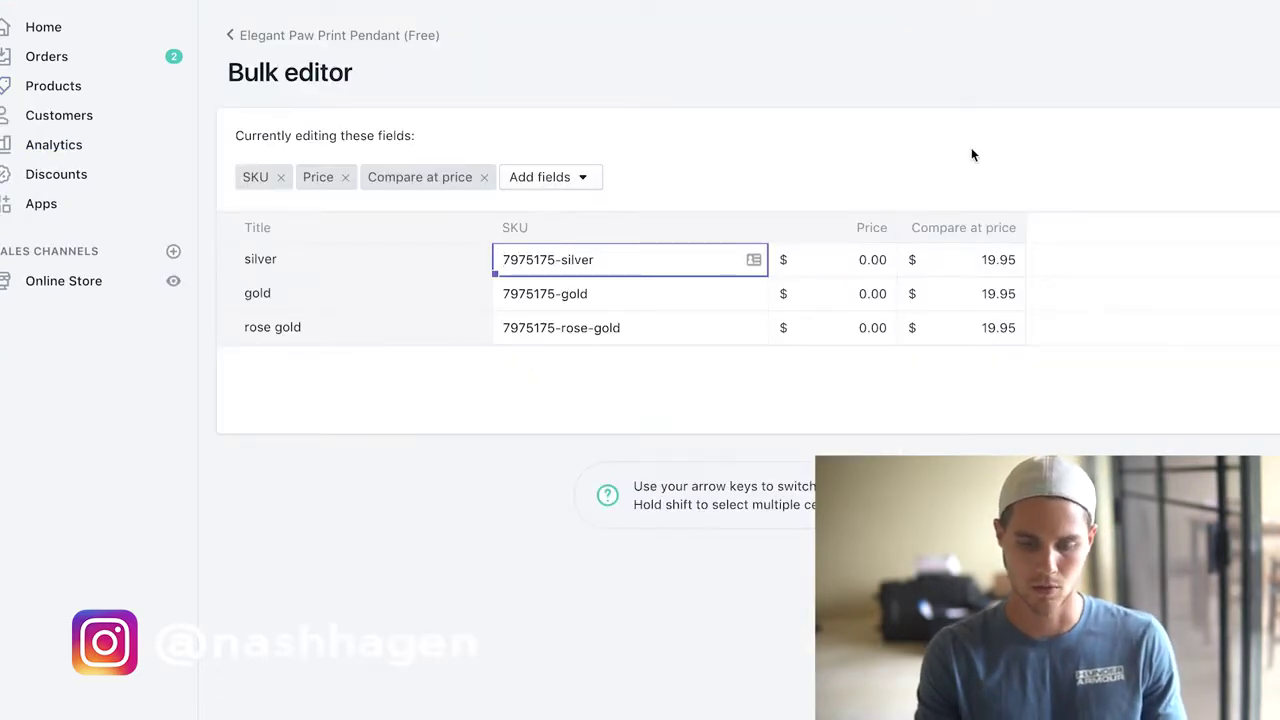
click(875, 265)
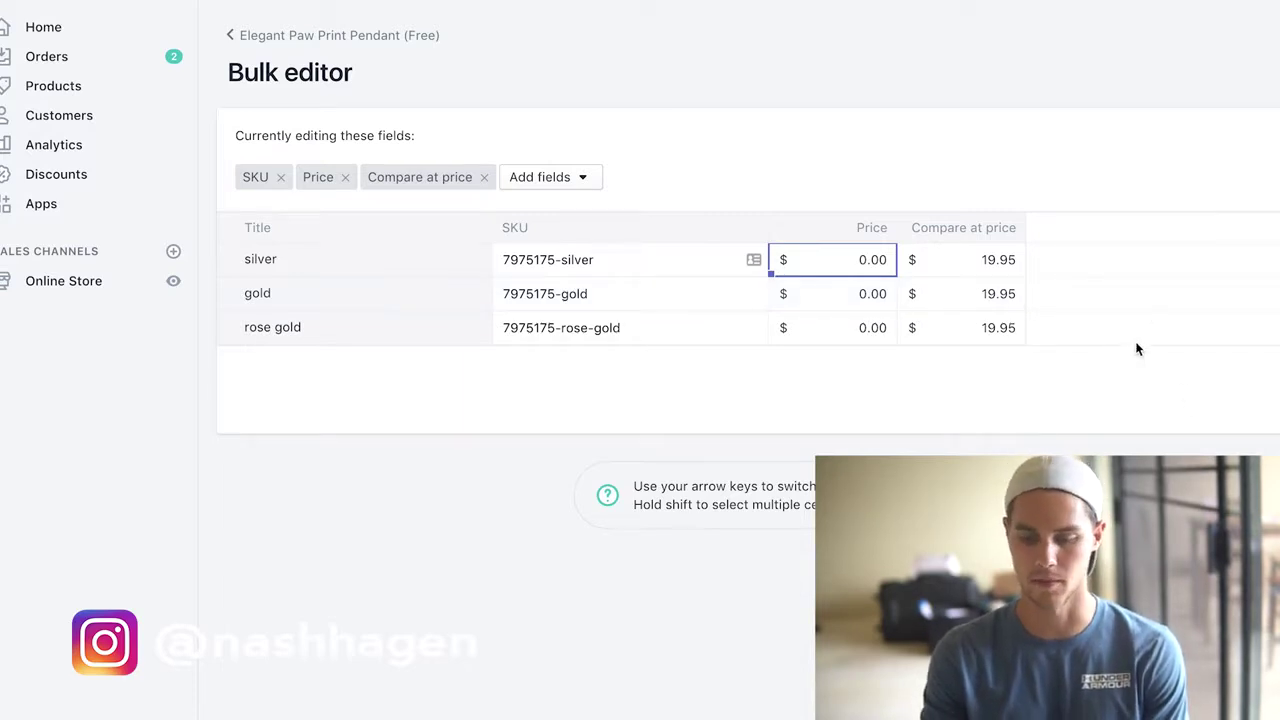
Add the Shipping Weight column (0.1 lb per variant), then go back to the pendant's product page
click(568, 184)
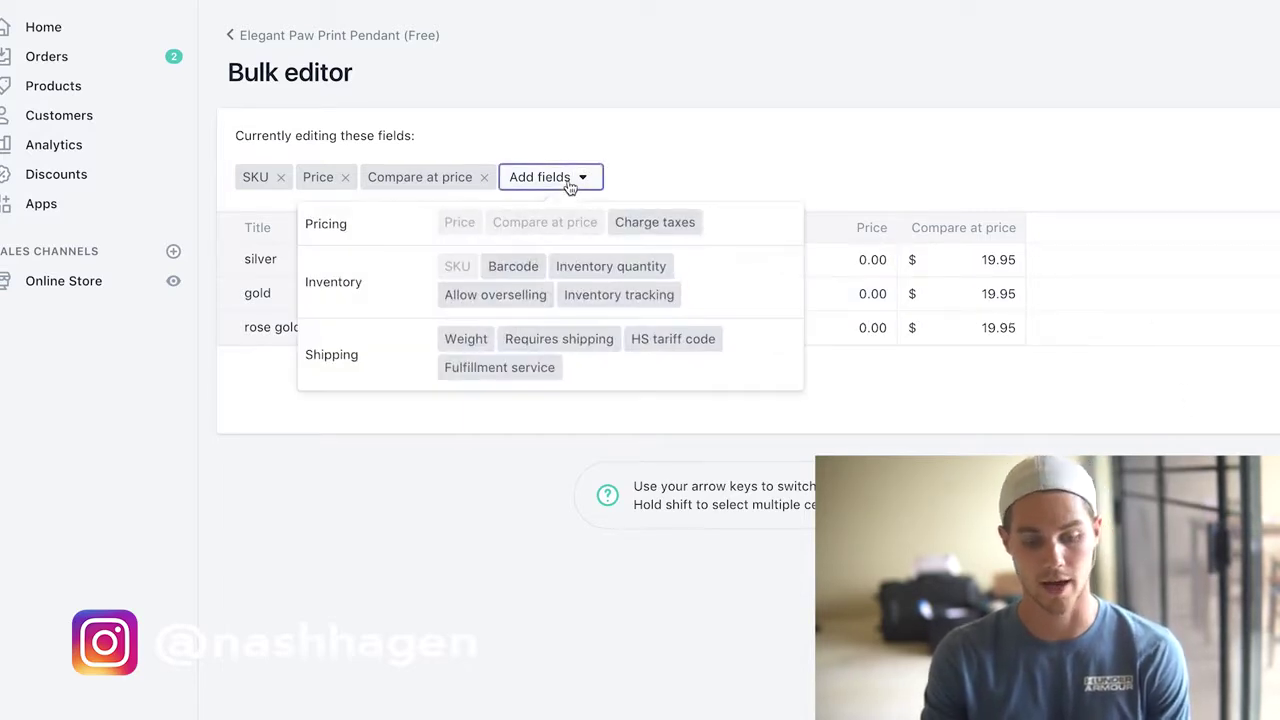
click(453, 344)
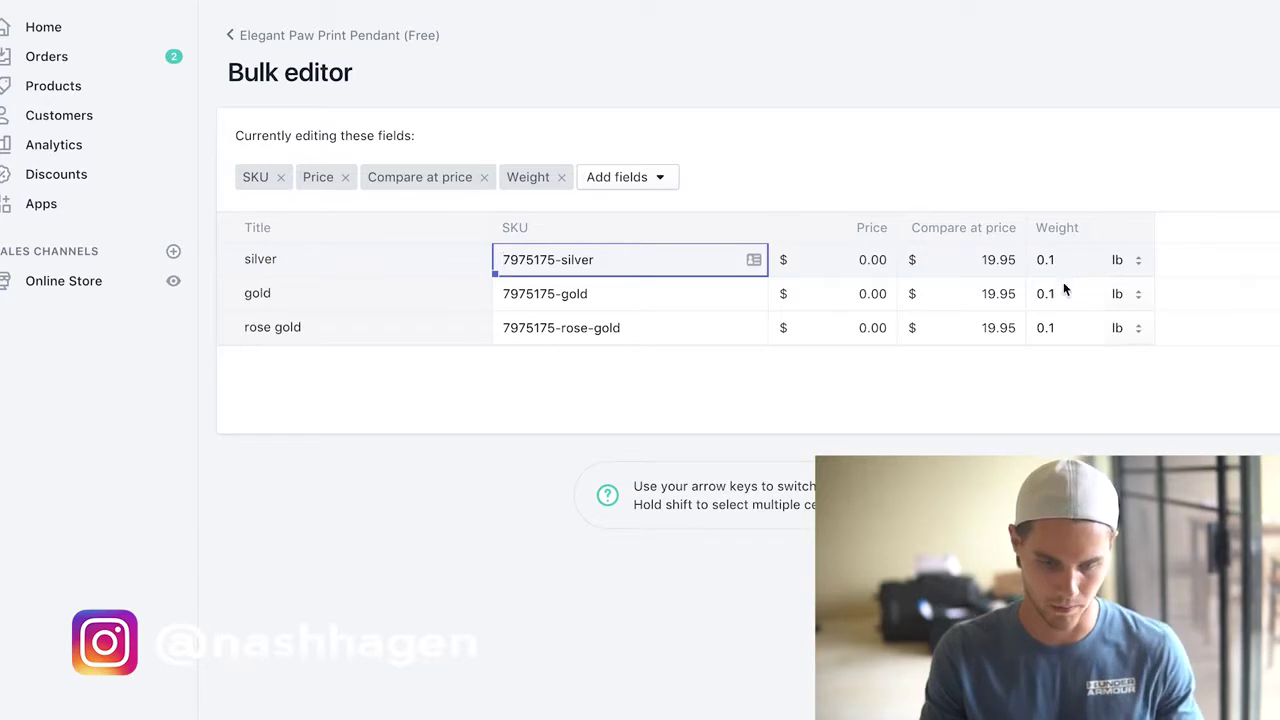
click(322, 35)
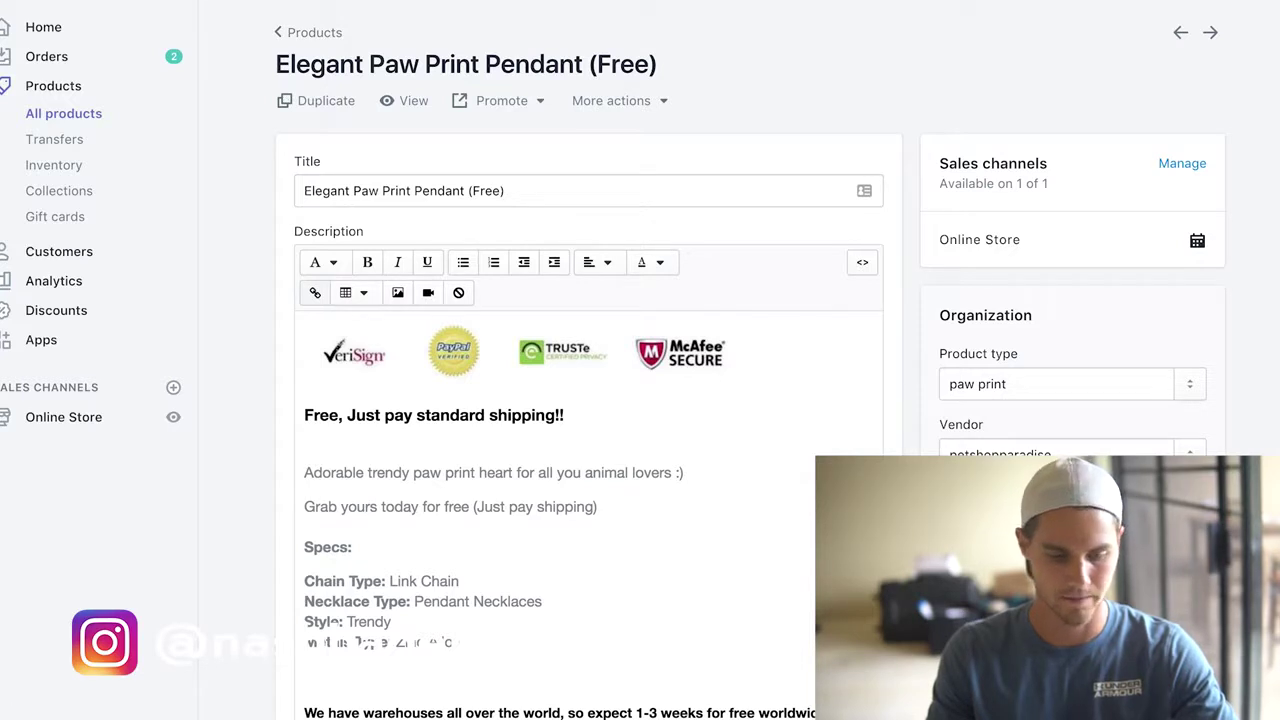
Go to Settings > Shipping and find the Sample box package's weight under Packages
click(45, 700)
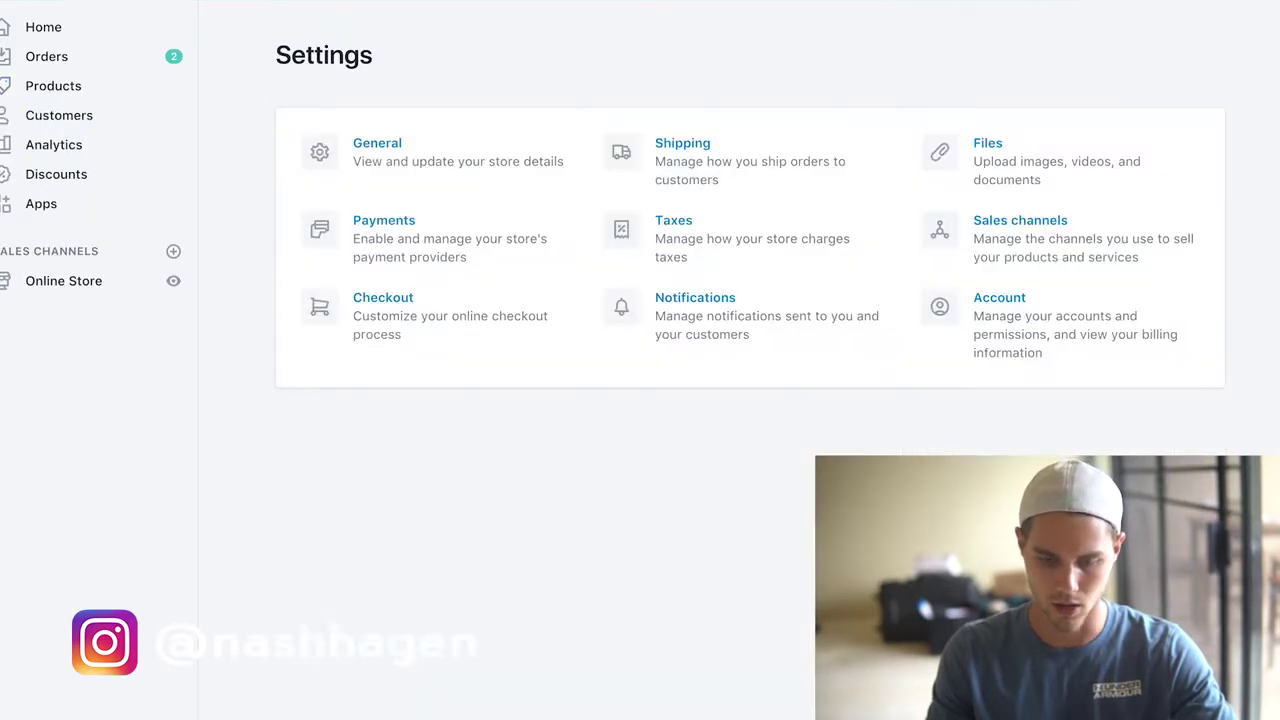
click(735, 180)
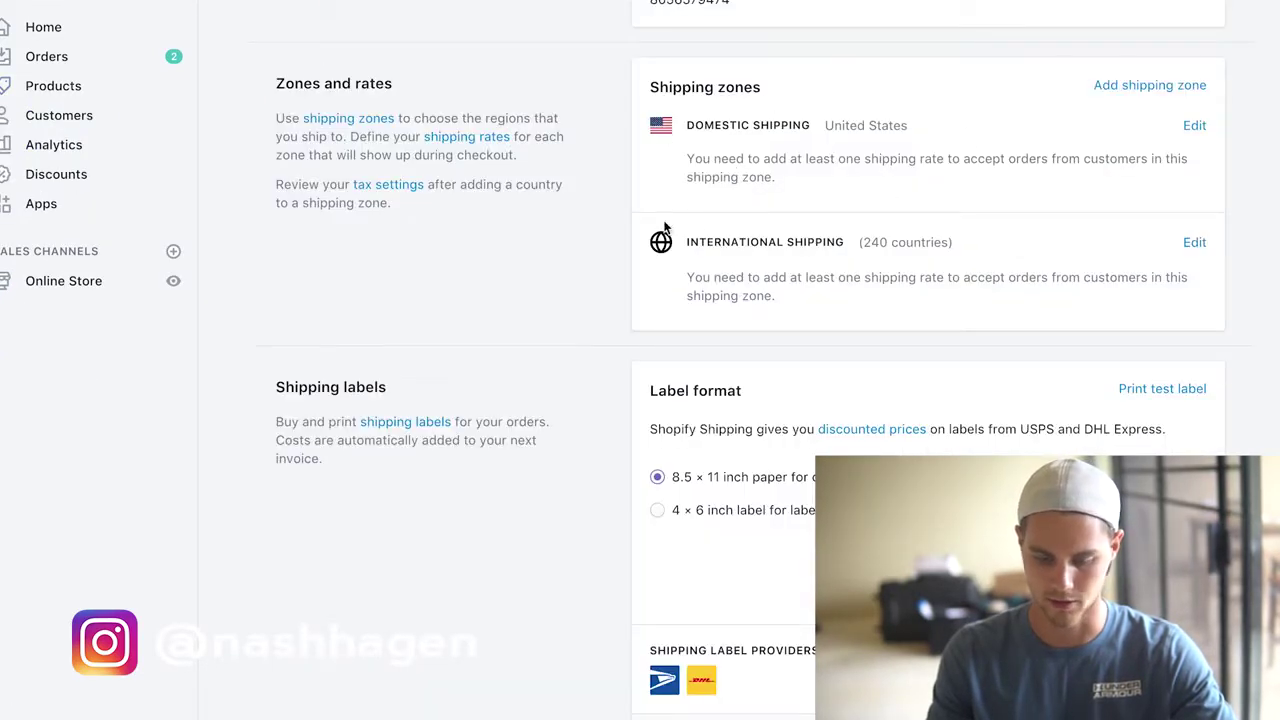
scroll(748, 236, down, 5)
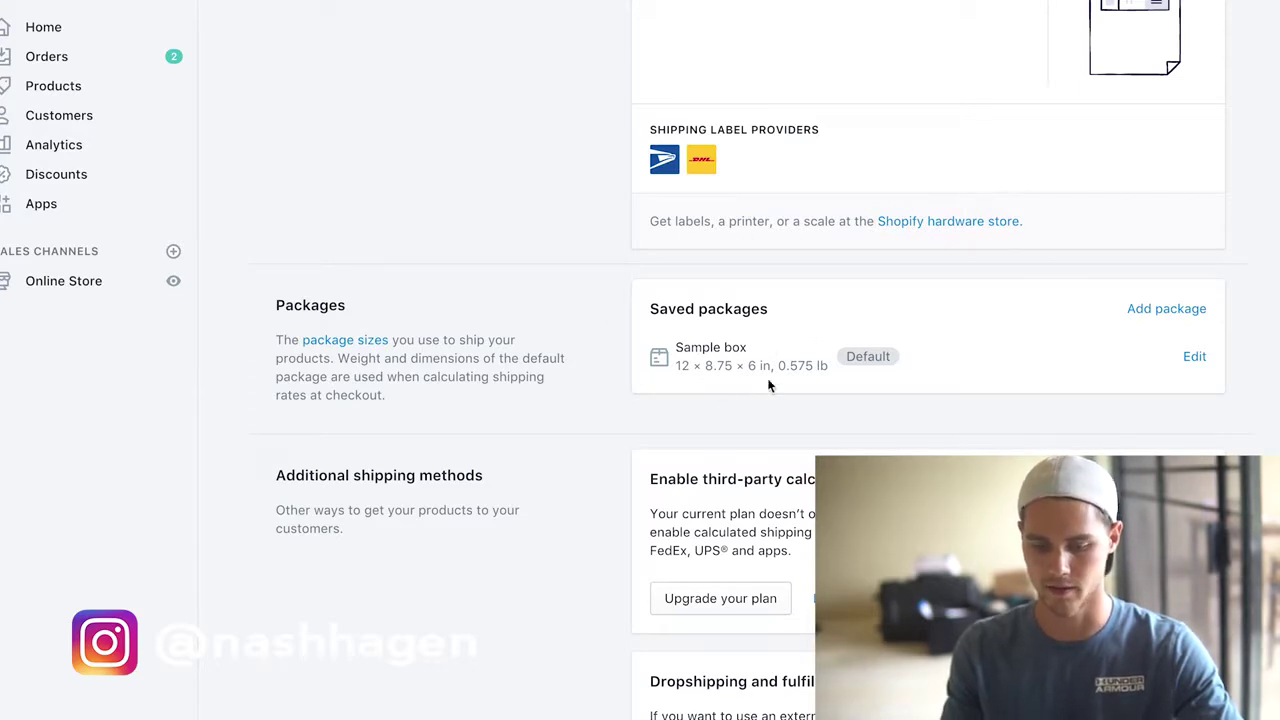
drag(786, 366, 857, 367)
click(857, 369)
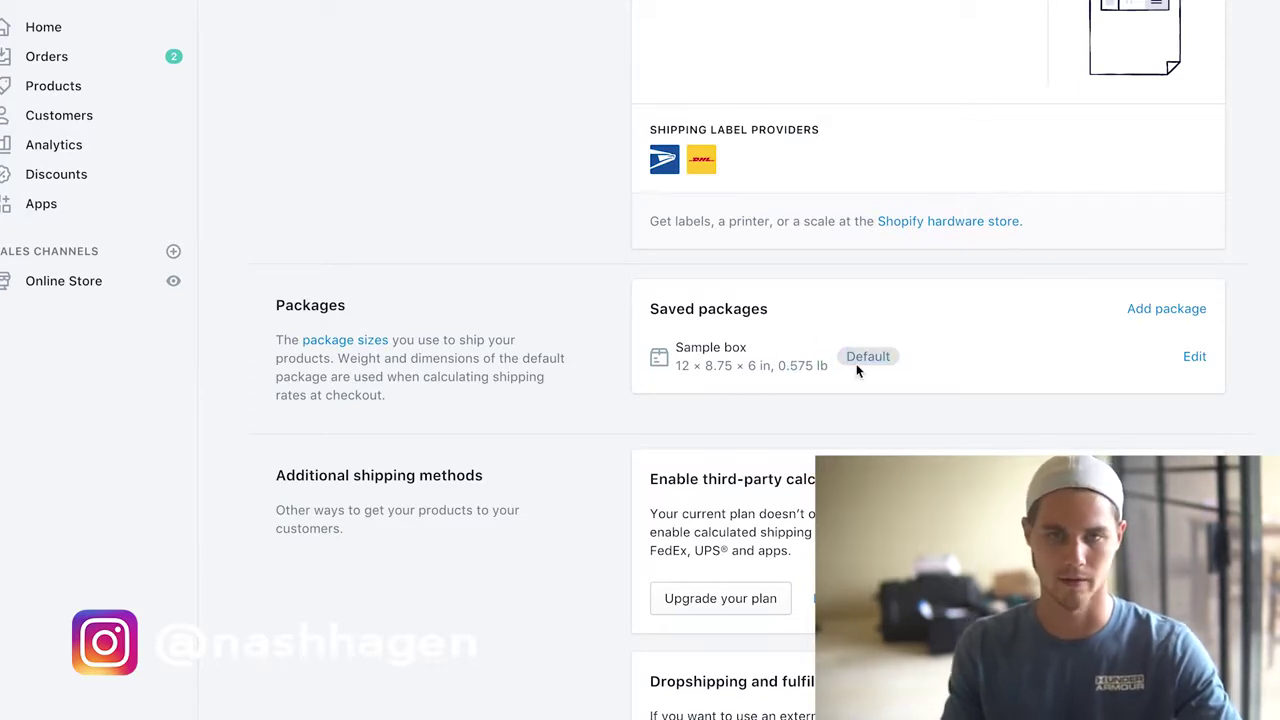
Change the Sample box's empty weight from 0.575 to 0 lb and save it
click(1195, 357)
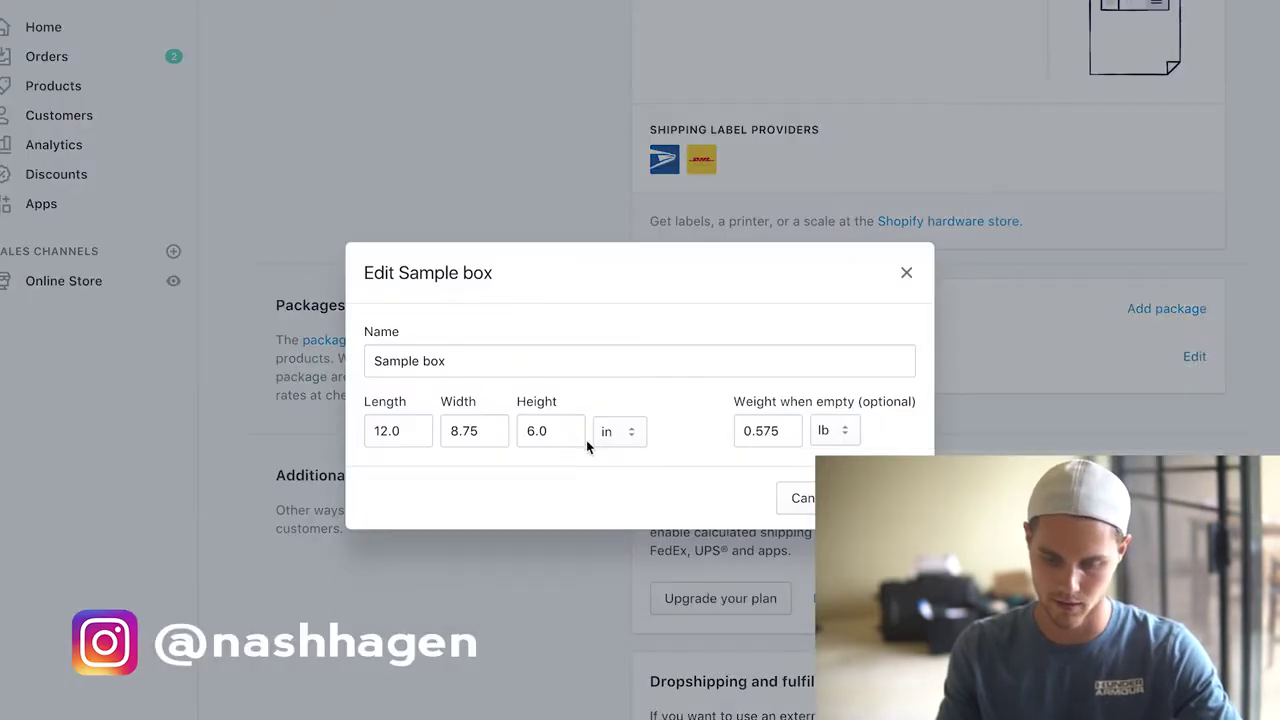
click(790, 432)
key(ctrl+a)
text(0)
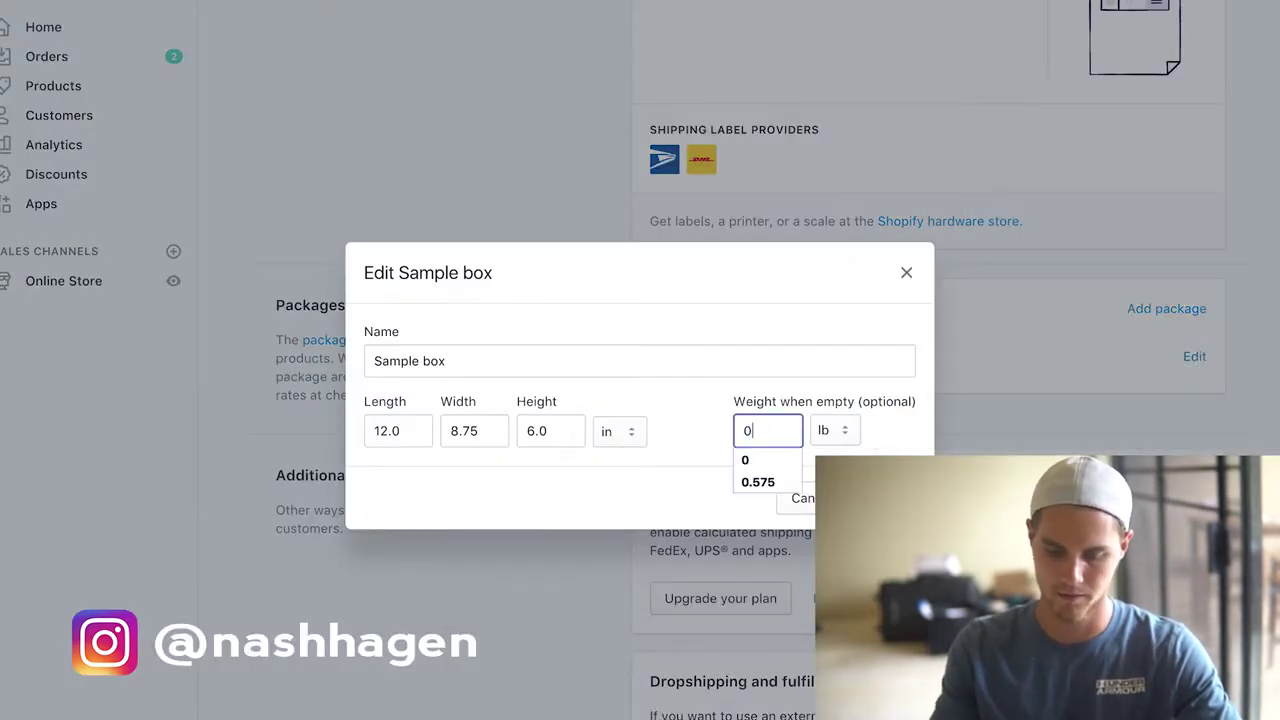
key(Down)
key(Return)
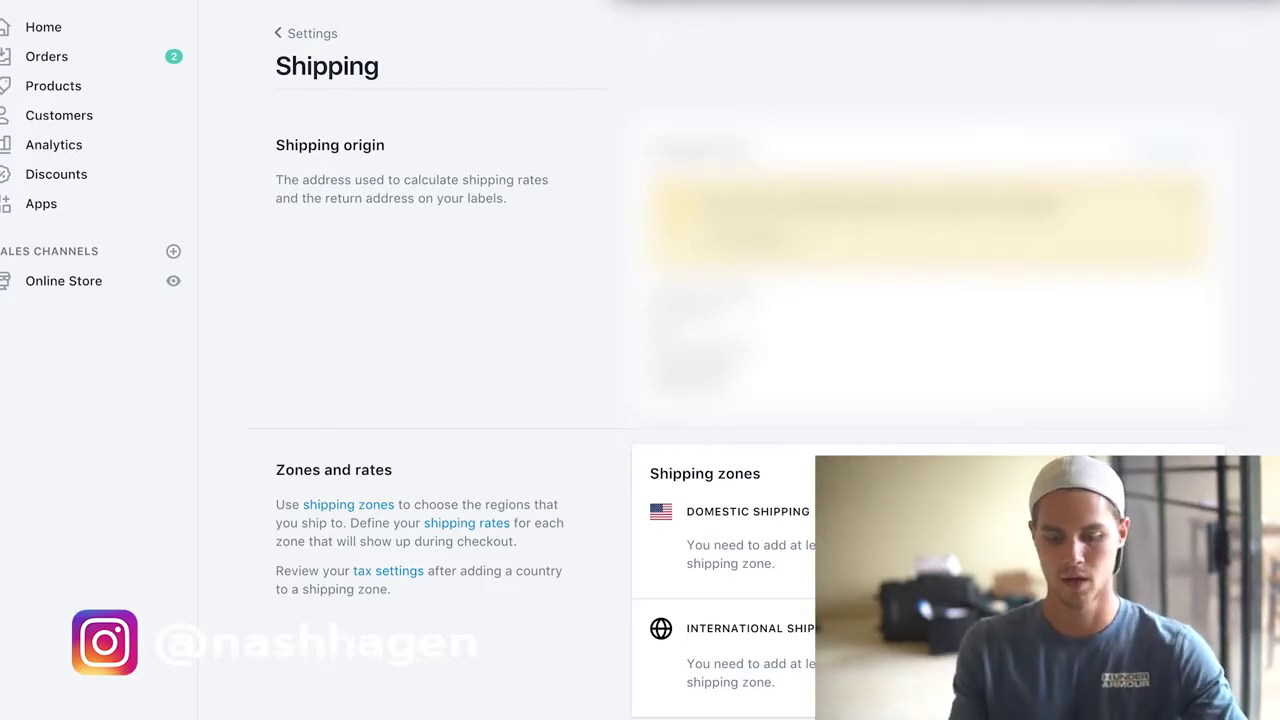
Delete the Domestic Shipping zone, leaving only International Shipping covering 241 countries
scroll(740, 400, down, 2)
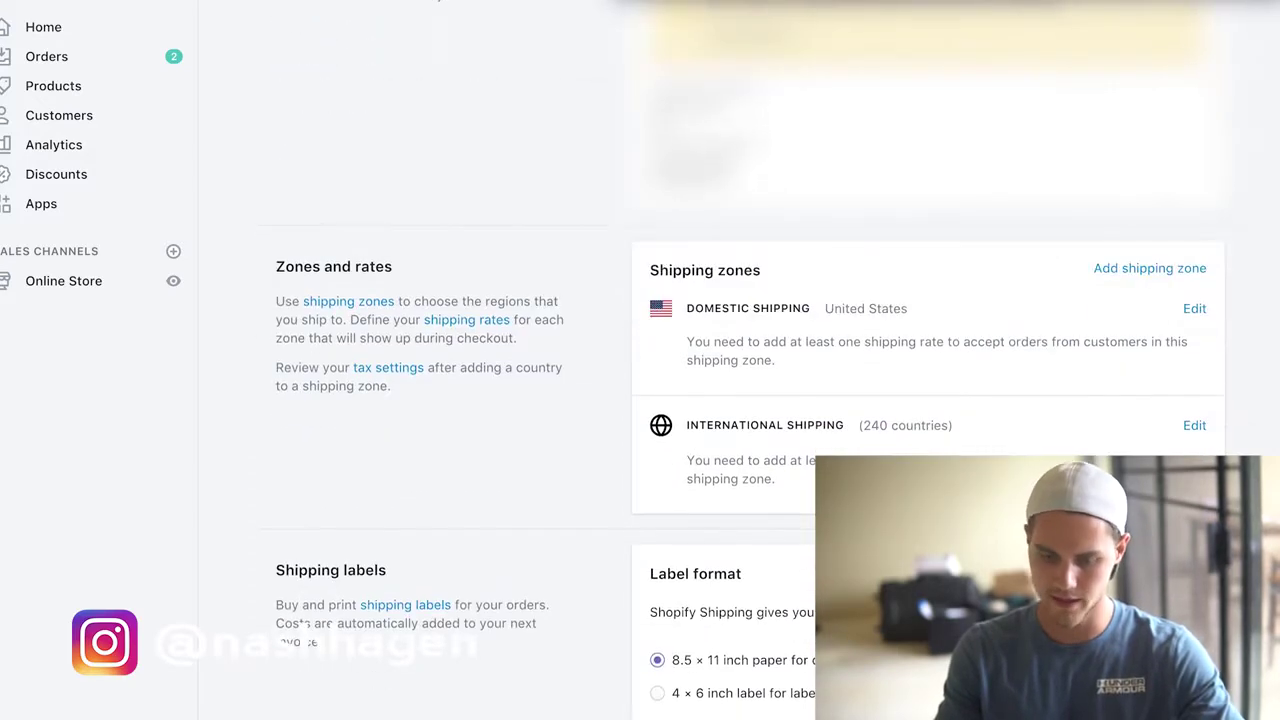
click(1195, 310)
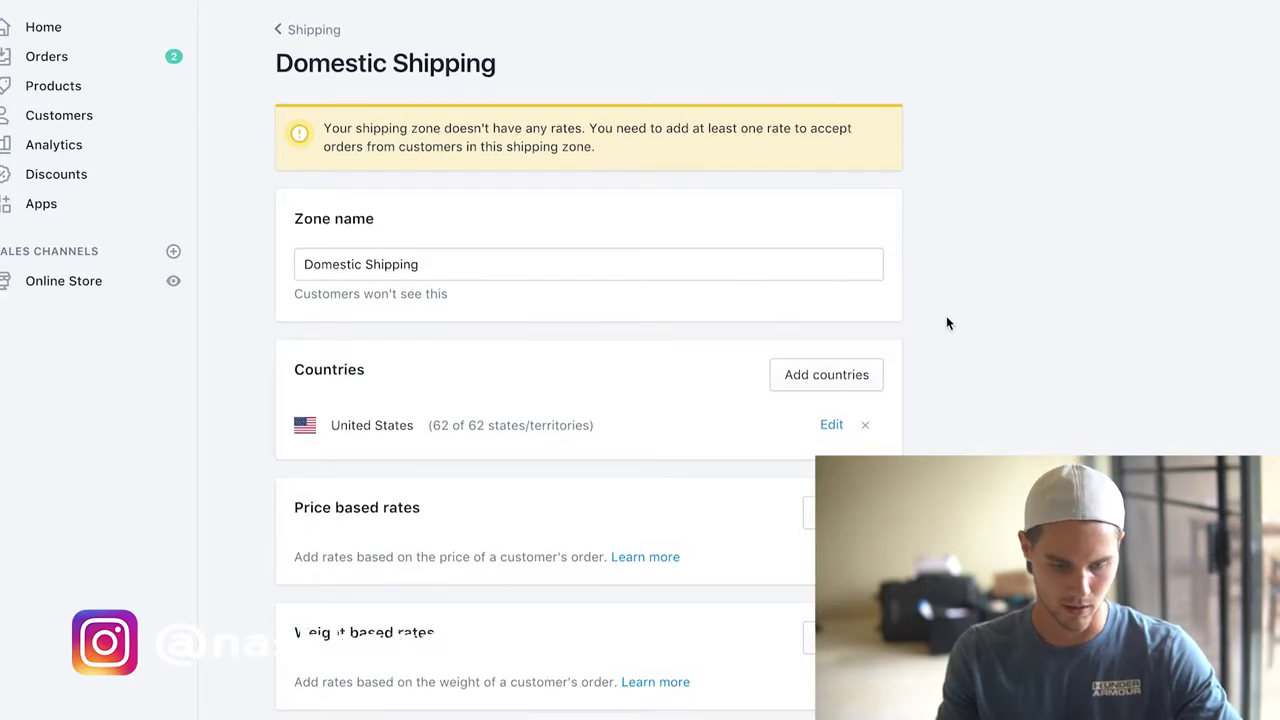
scroll(946, 316, down, 5)
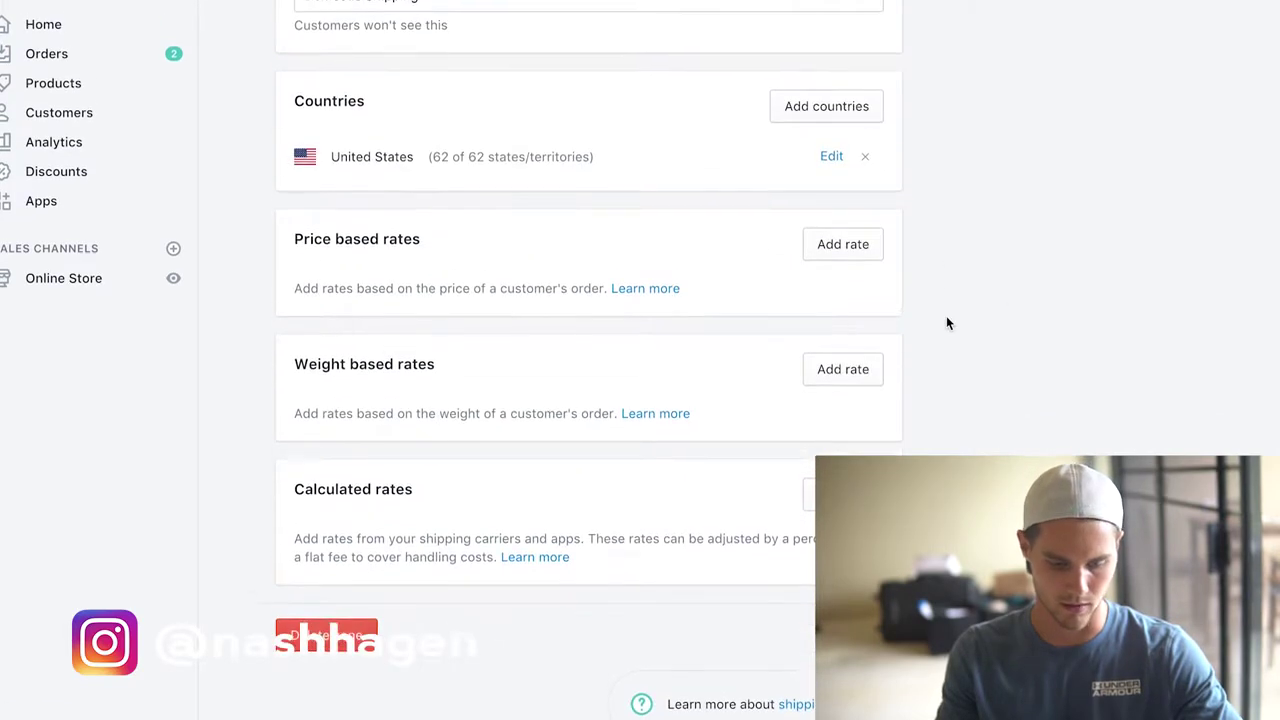
click(326, 638)
click(897, 453)
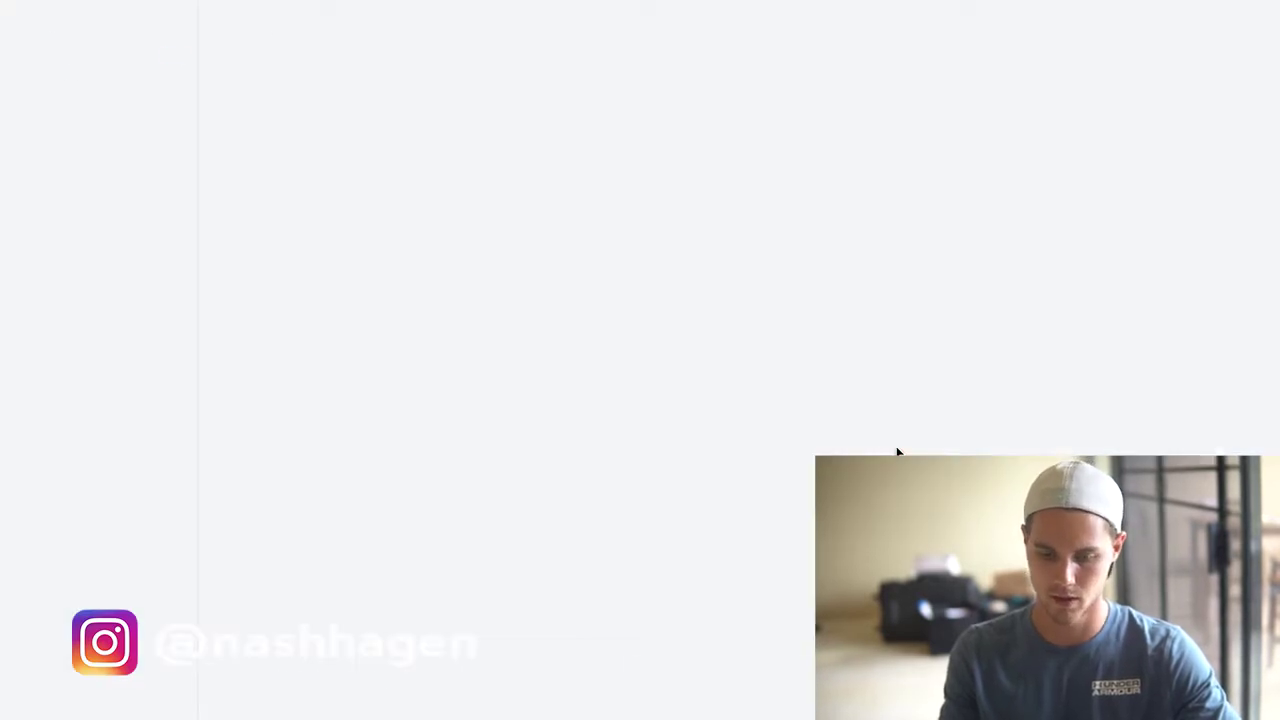
scroll(897, 453, down, 3)
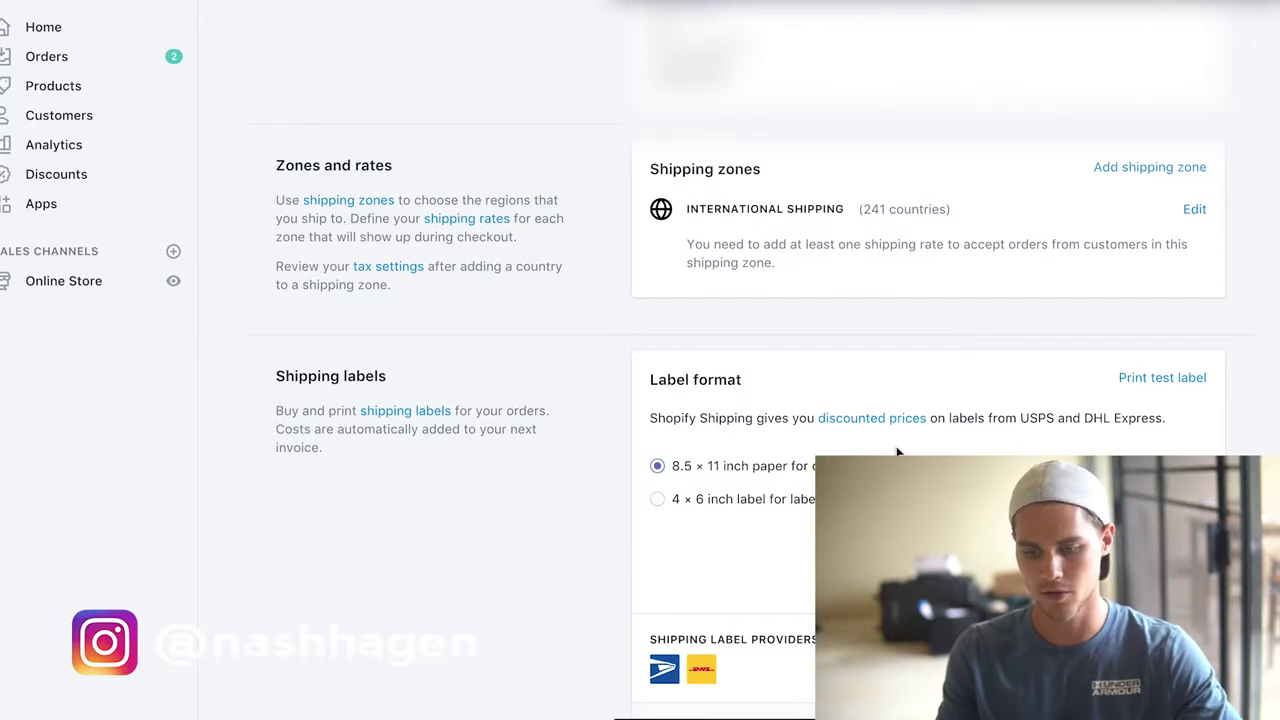
Open the International Shipping zone and review its country list, keeping Rest of world unchanged
click(1194, 211)
scroll(410, 410, down, 3)
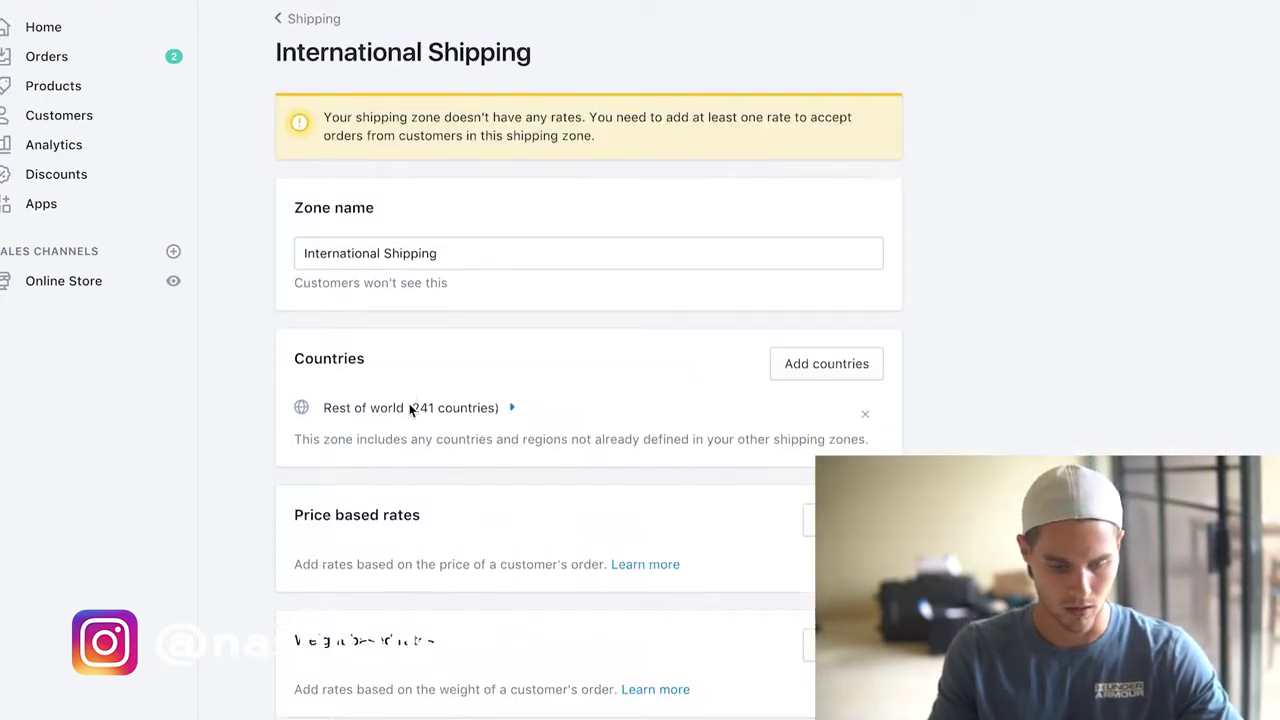
scroll(410, 410, up, 3)
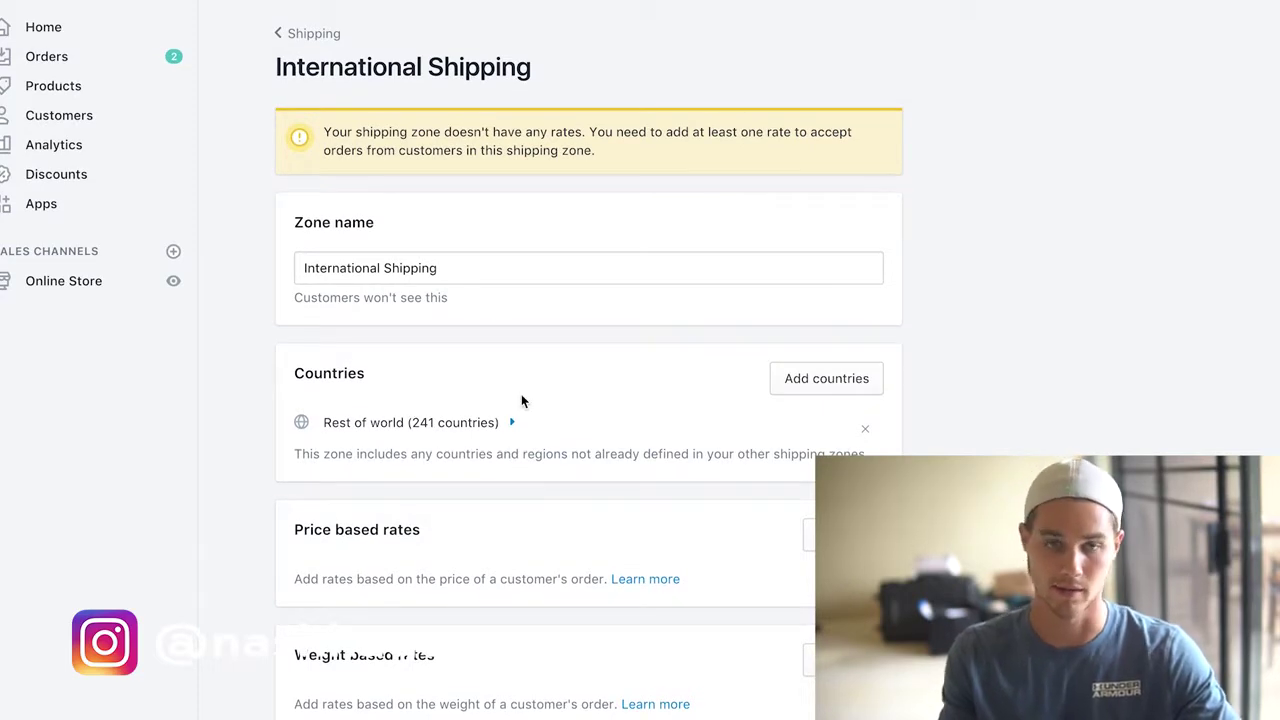
click(838, 388)
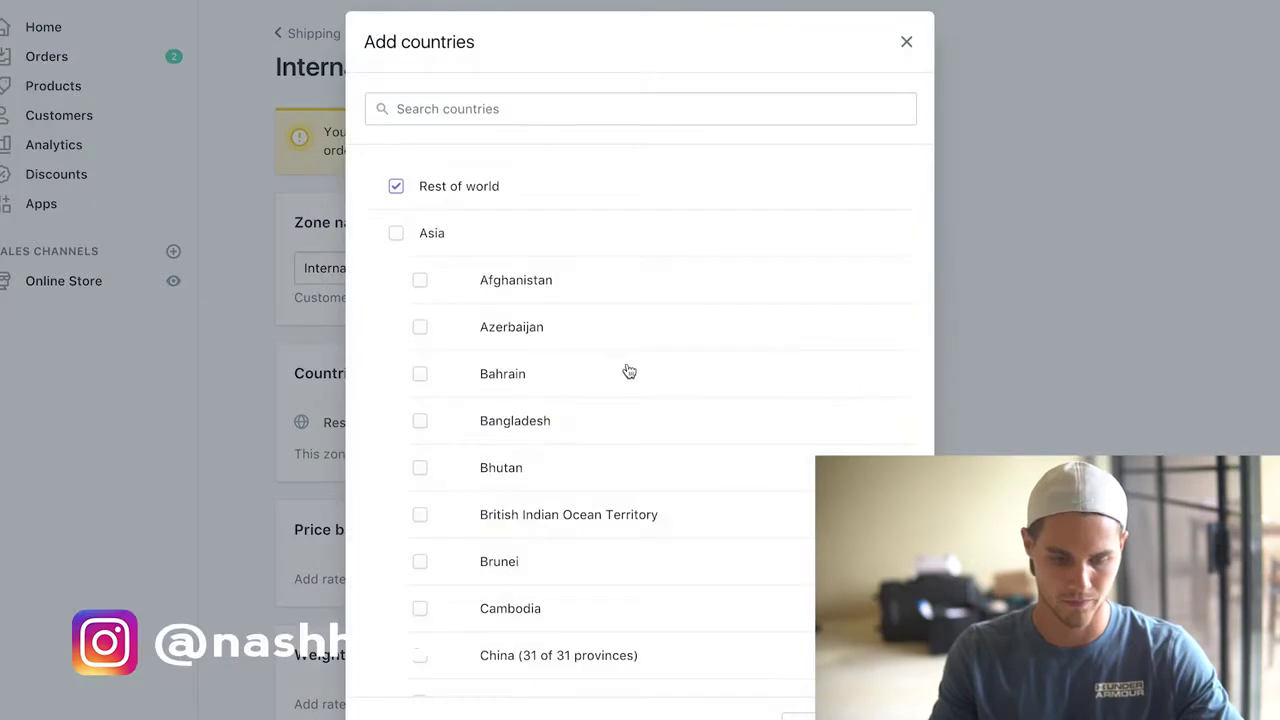
click(397, 189)
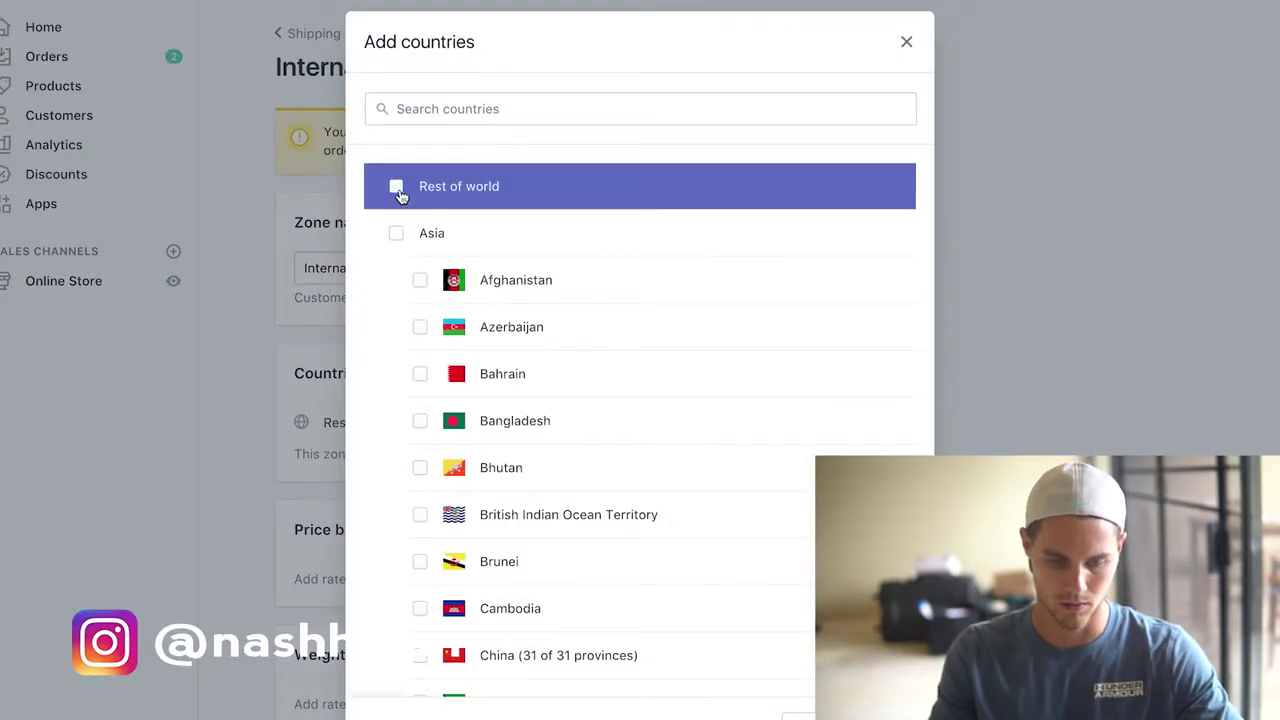
scroll(728, 420, down, 8)
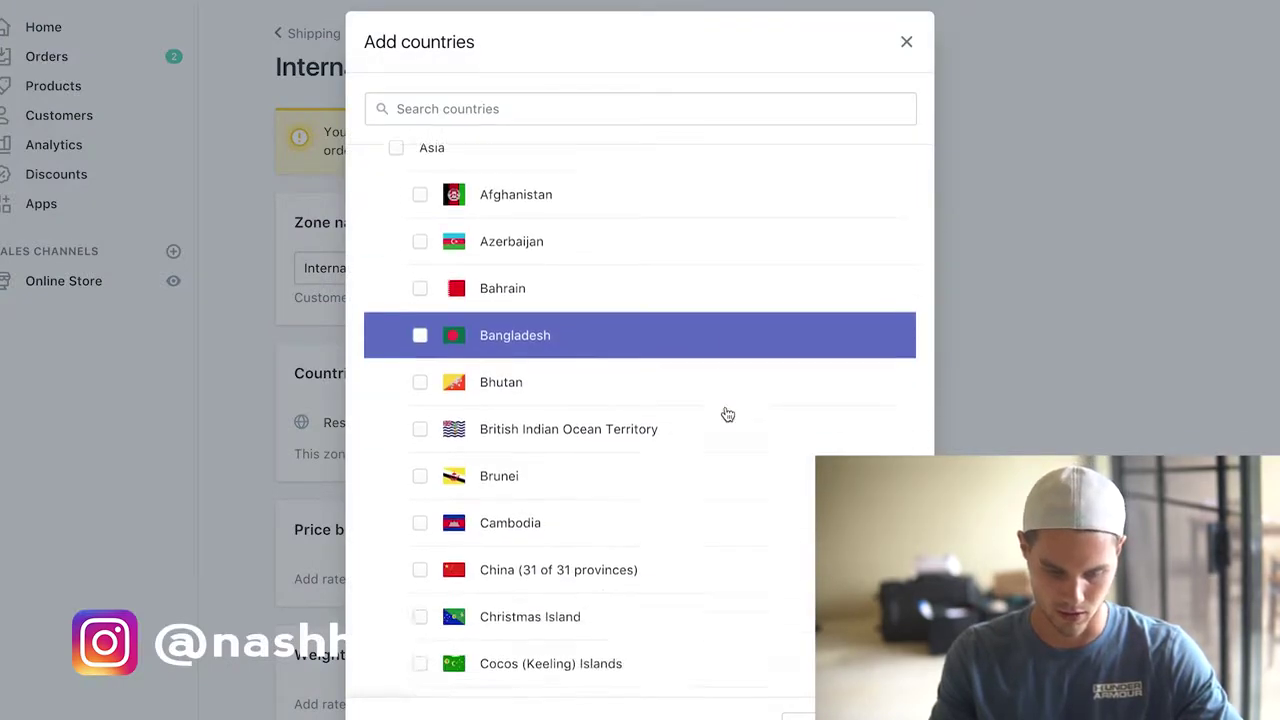
scroll(728, 415, up, 10)
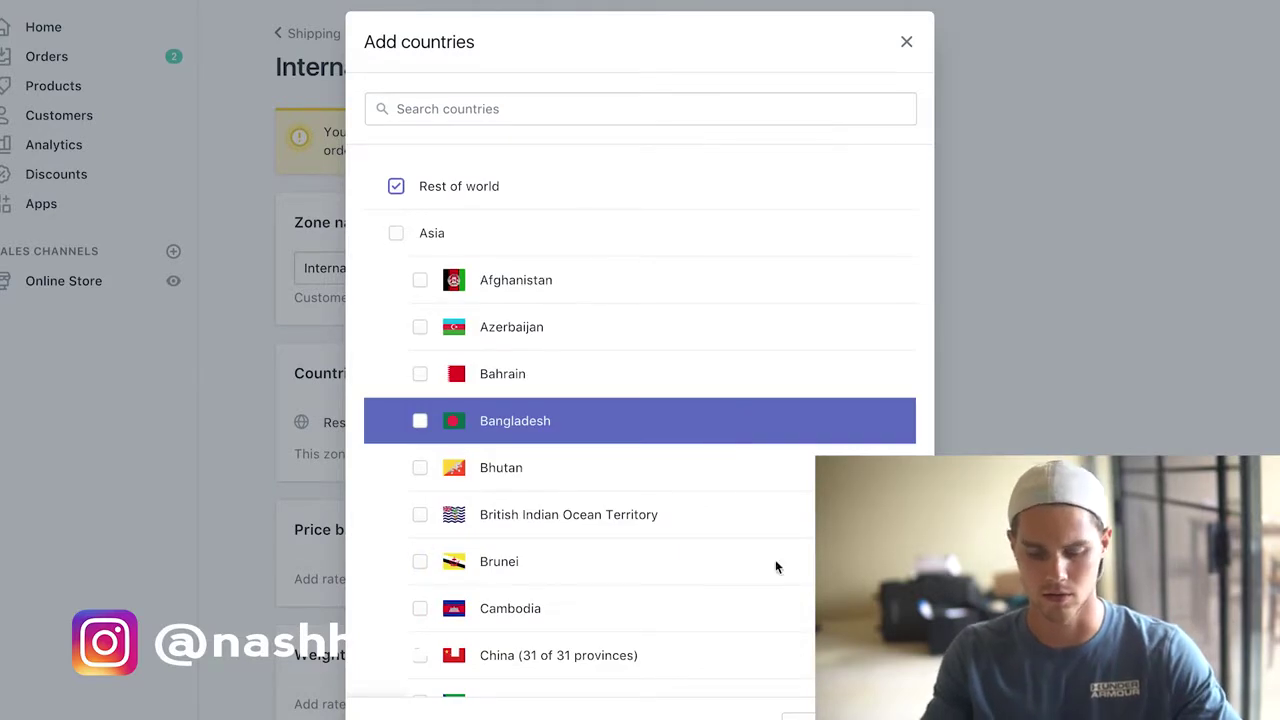
key(Return)
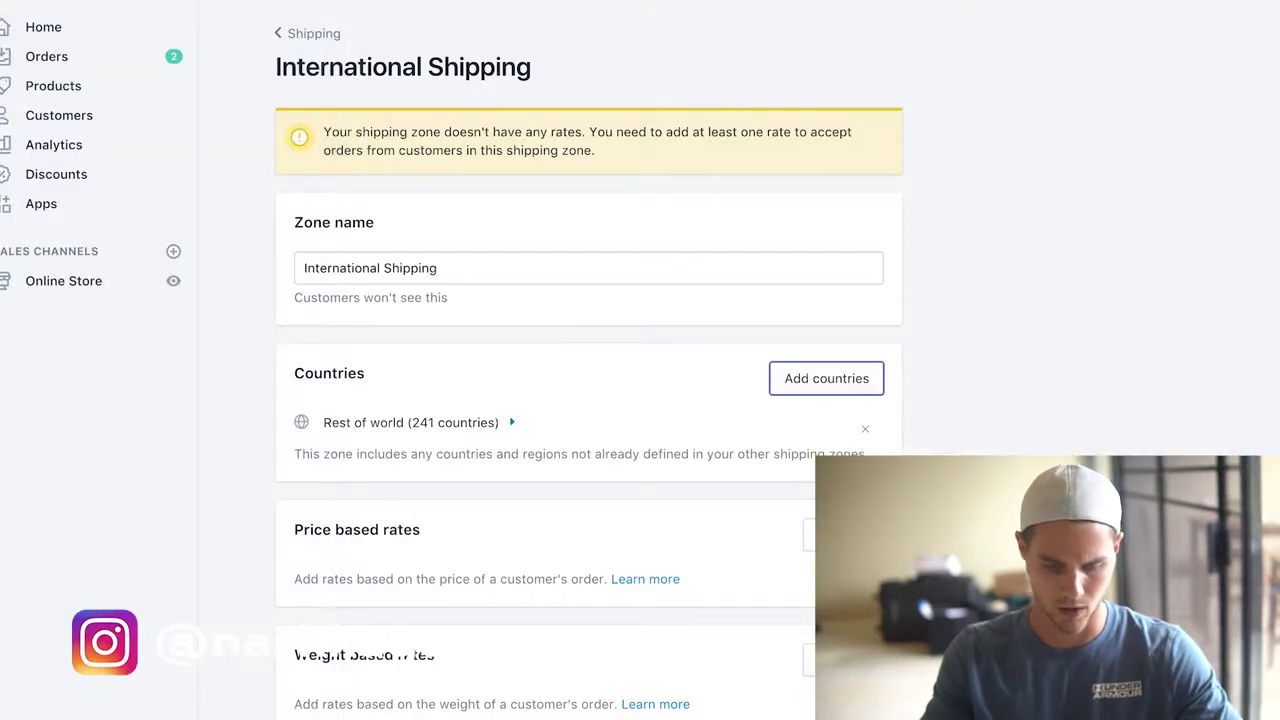
Start a new weight-based rate for International Shipping
scroll(589, 400, down, 4)
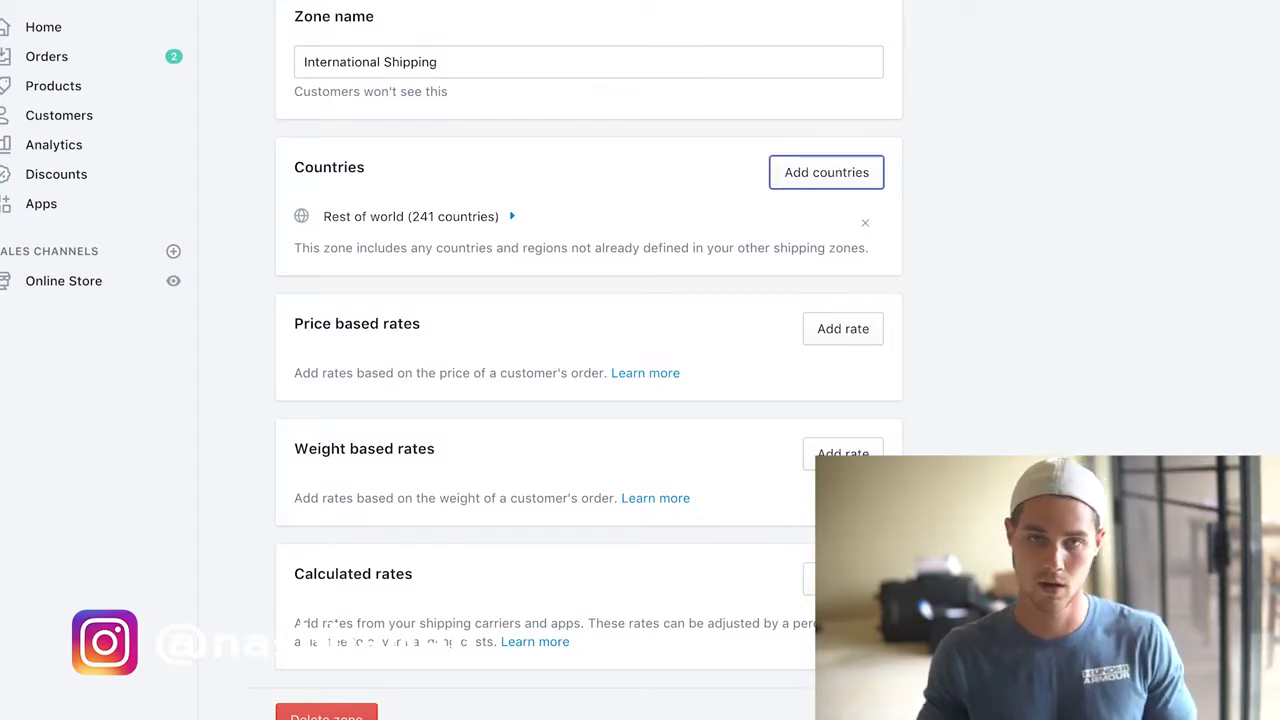
scroll(783, 531, down, 1)
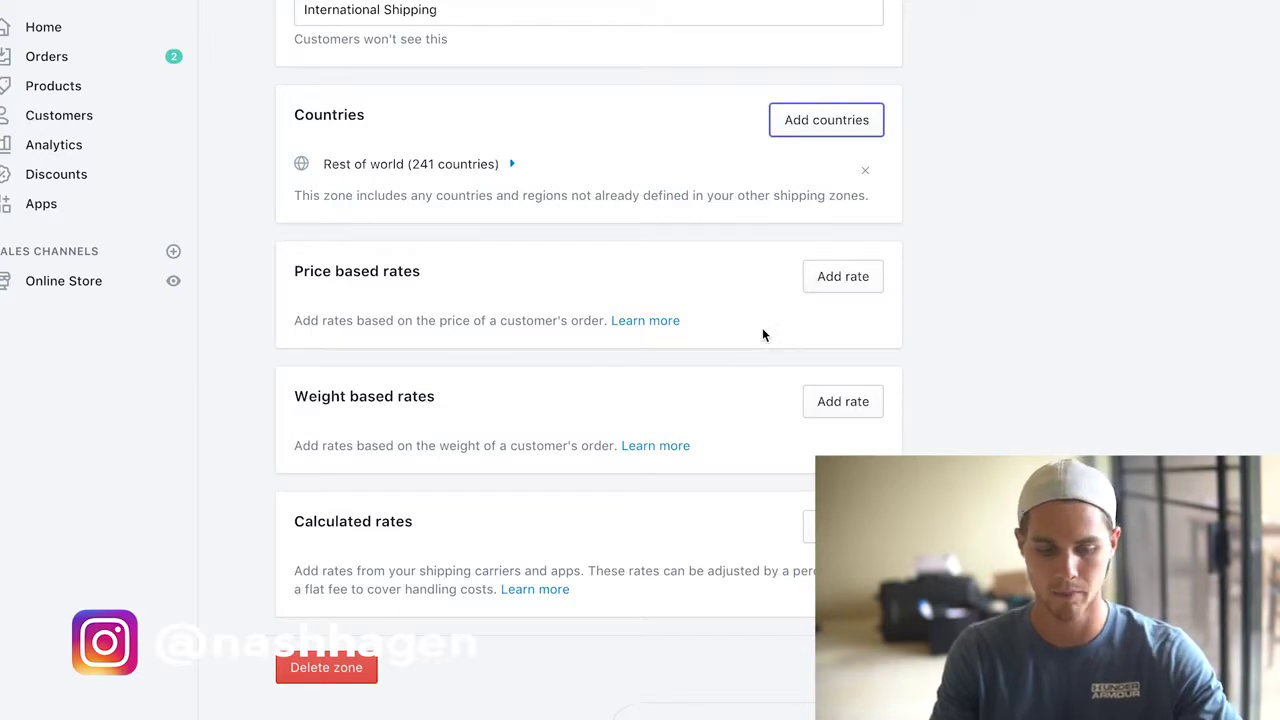
click(833, 405)
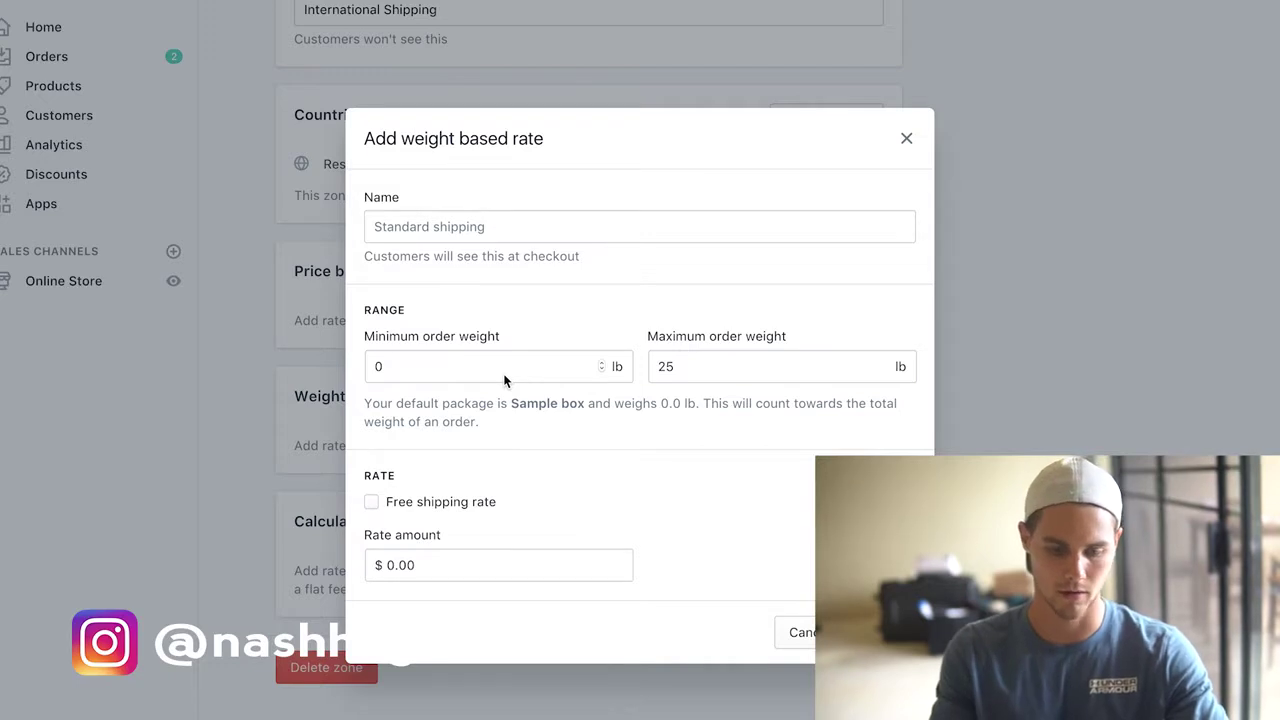
Create a Standard Shipping rate for 0.1 lb – 0.1 lb costing $9.95
click(503, 373)
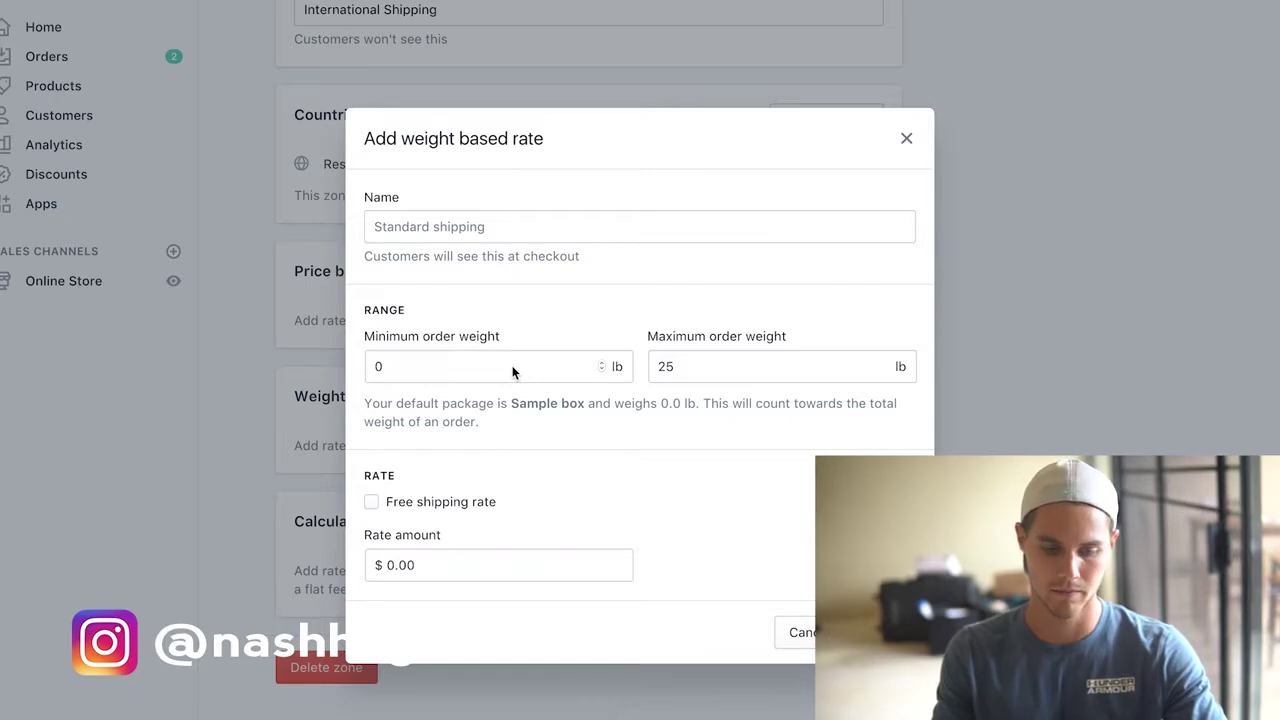
click(512, 372)
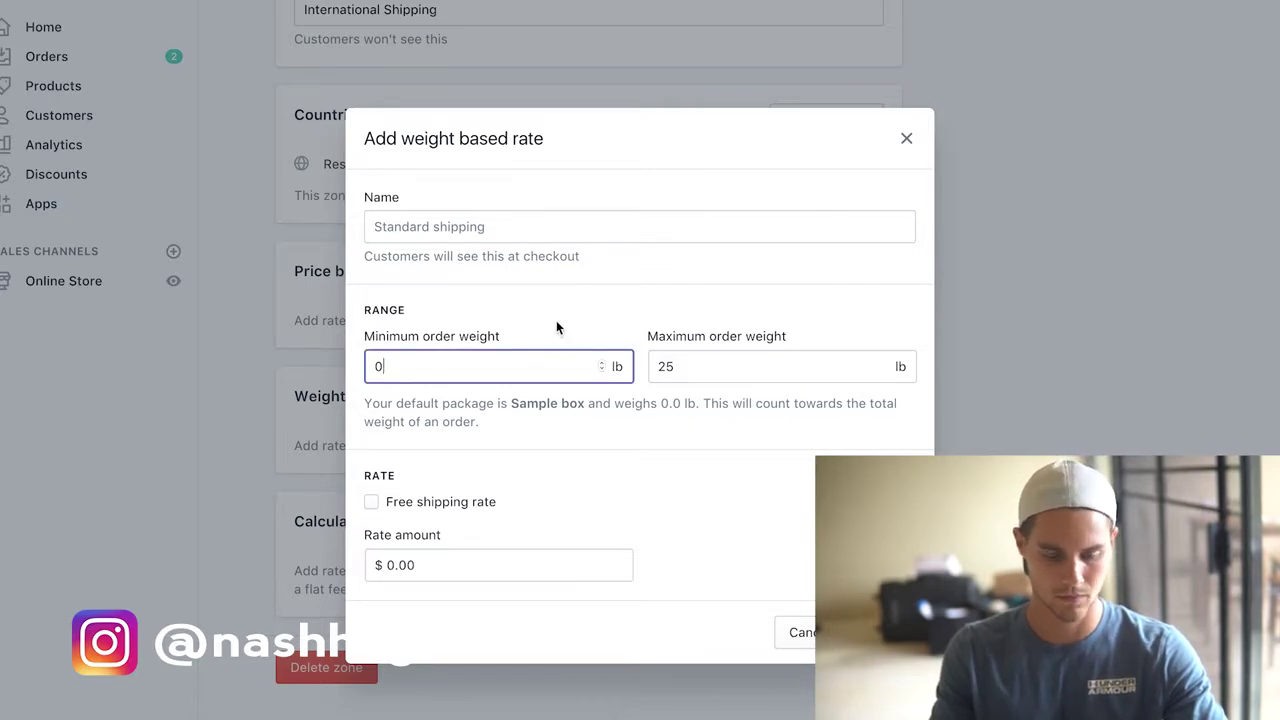
click(497, 225)
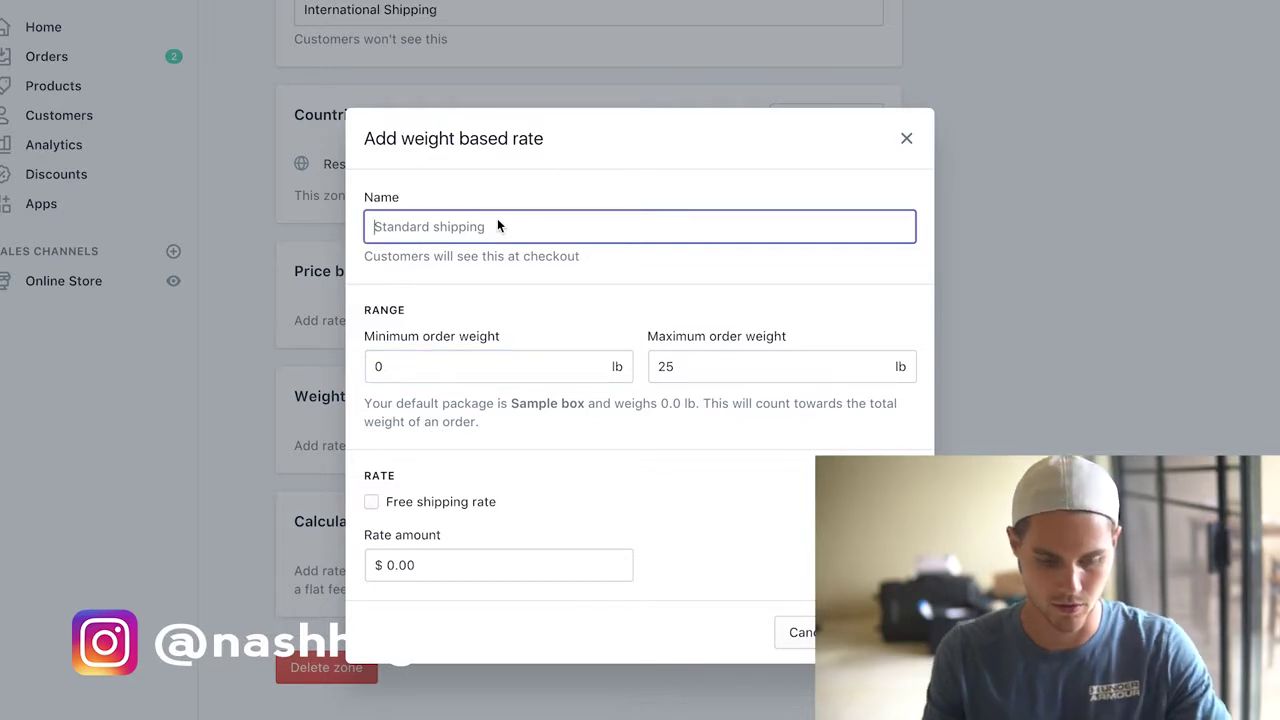
text(Sta)
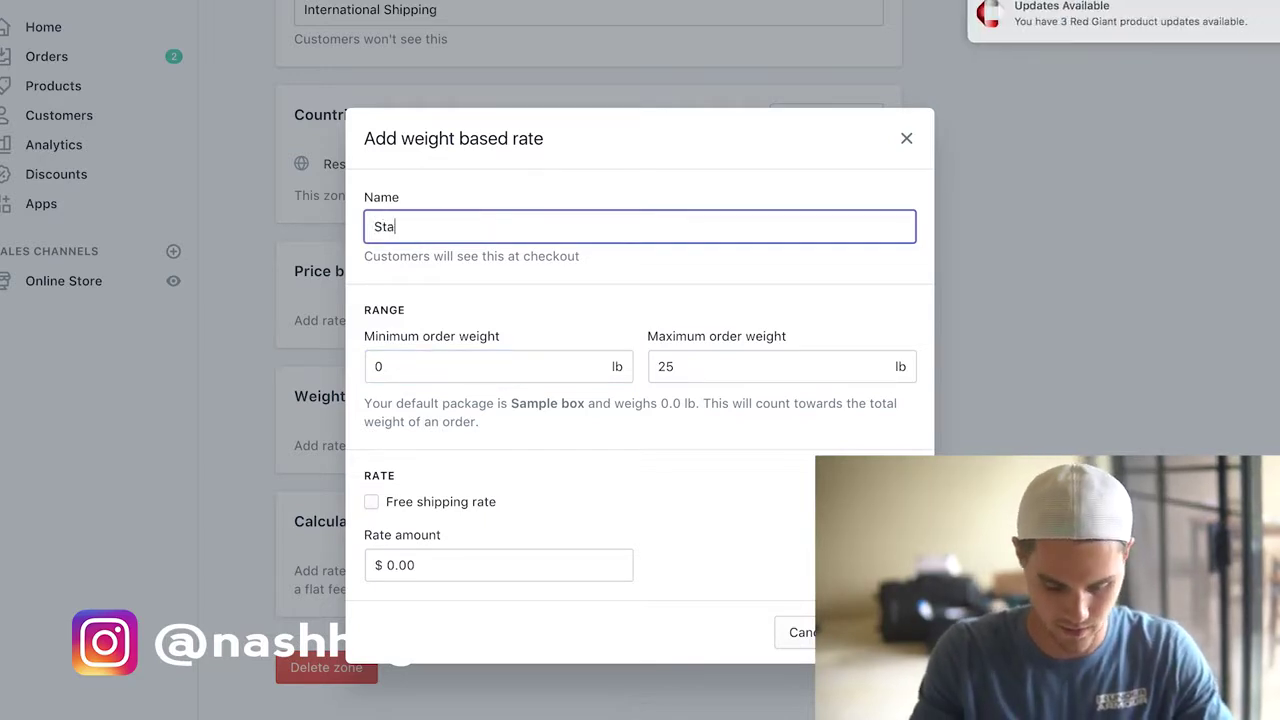
text(ndard Shipping)
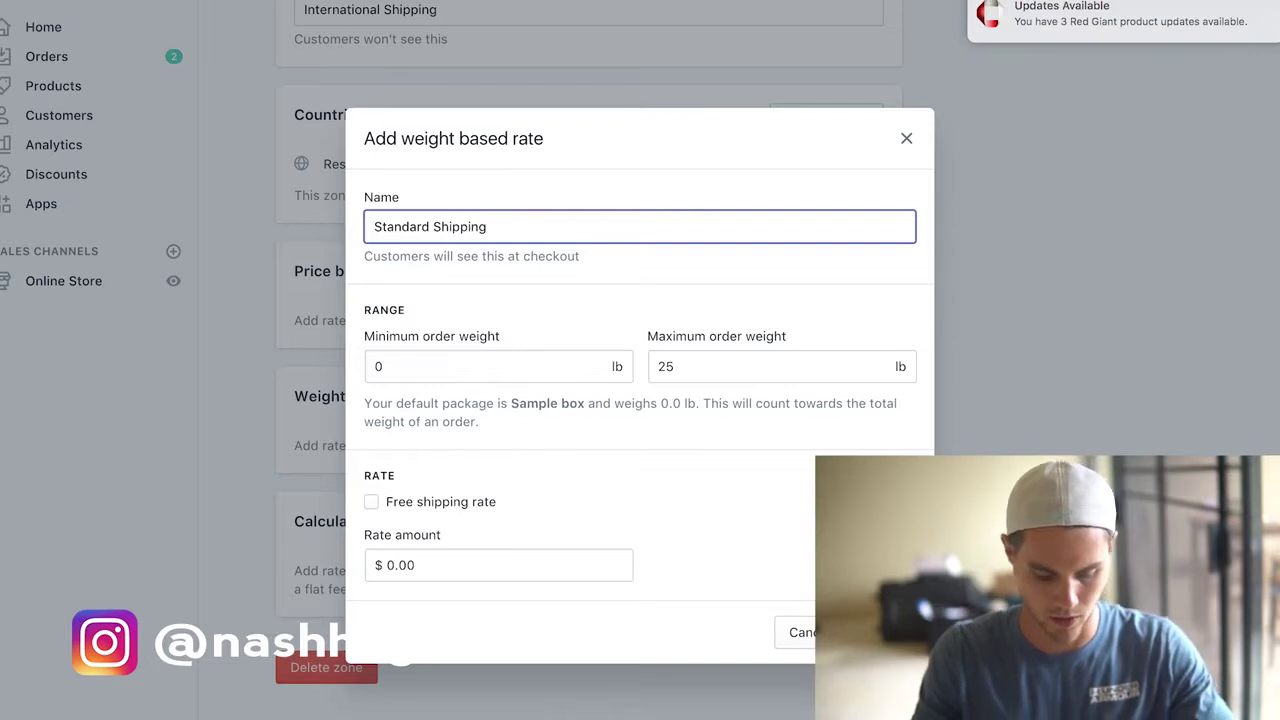
key(ctrl+a)
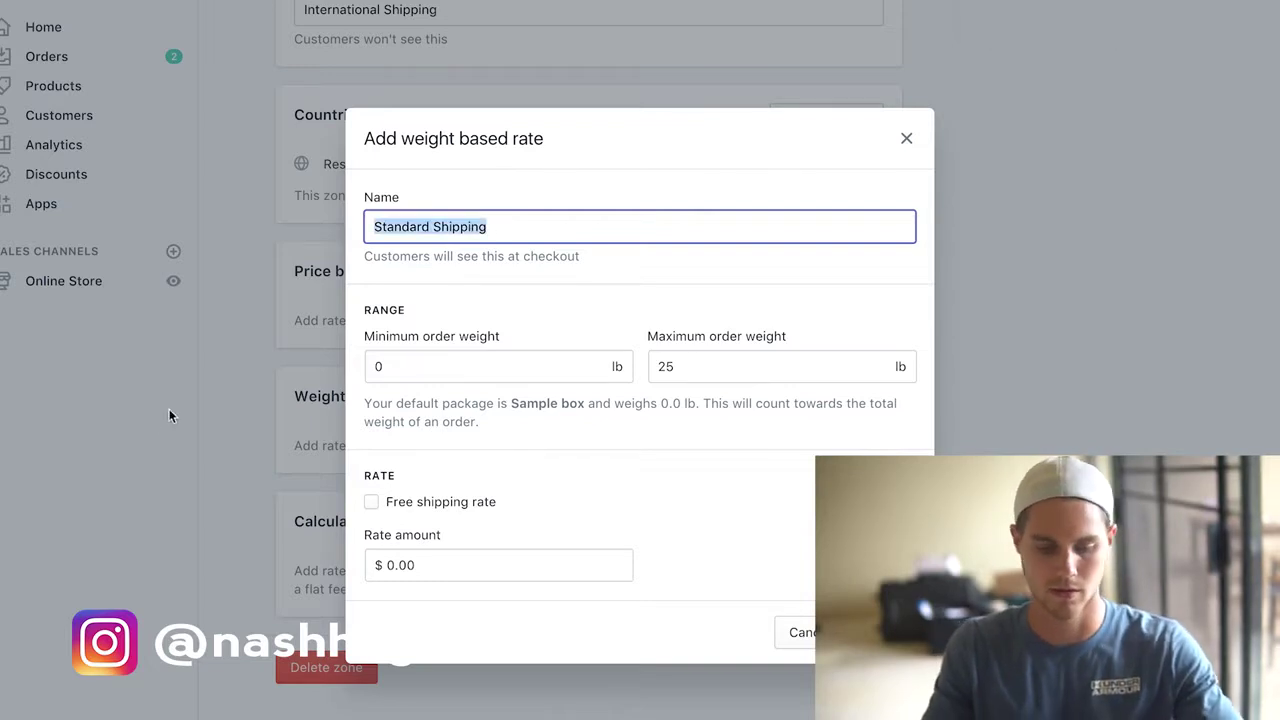
key(Tab)
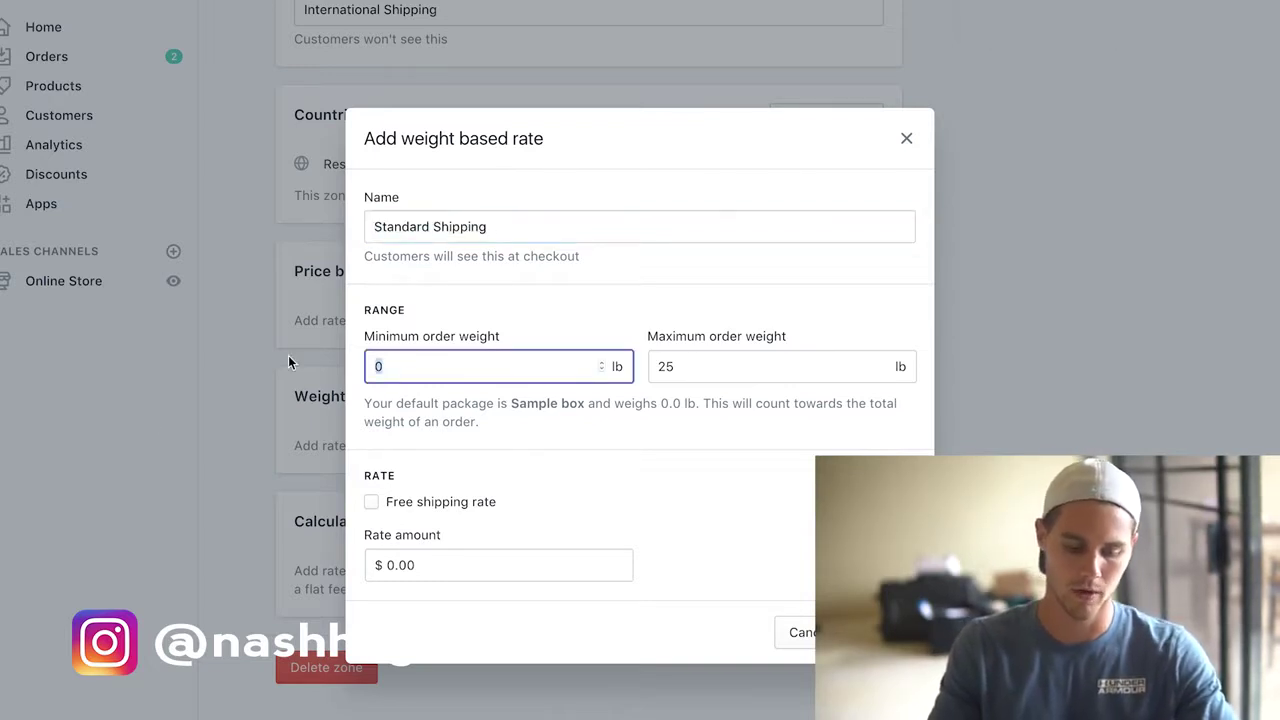
text(.1)
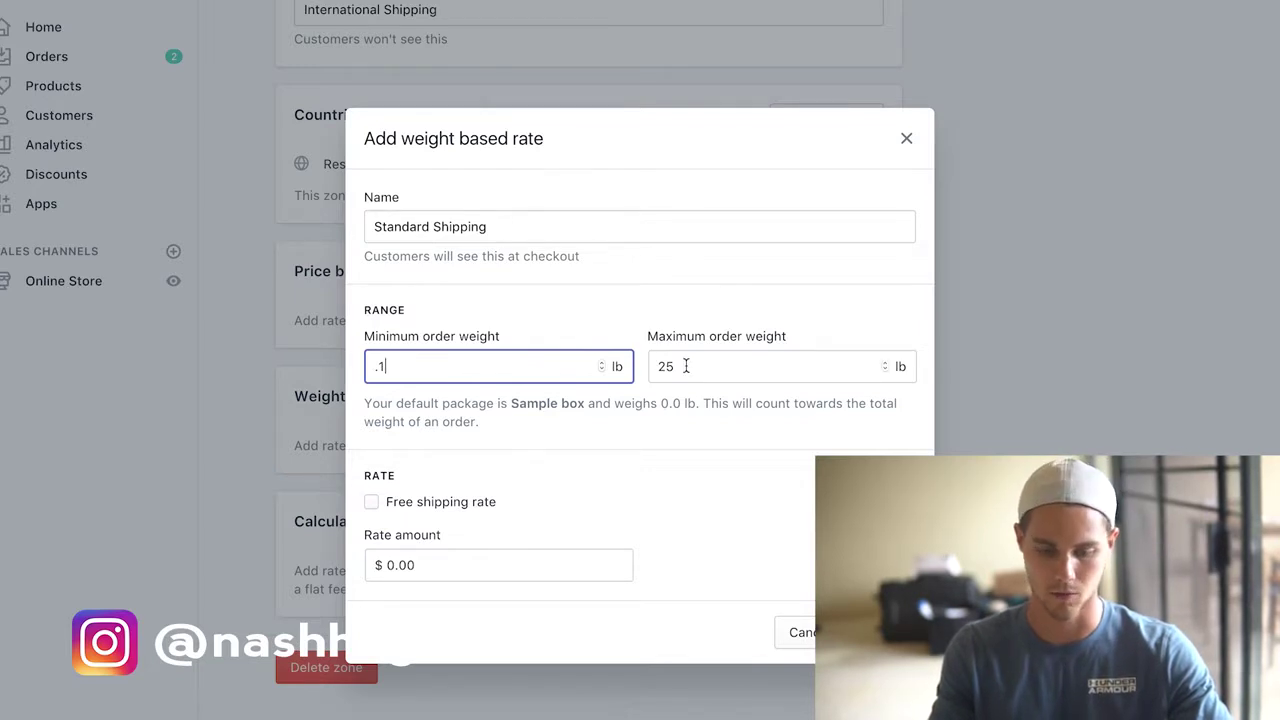
key(Tab)
text(.1)
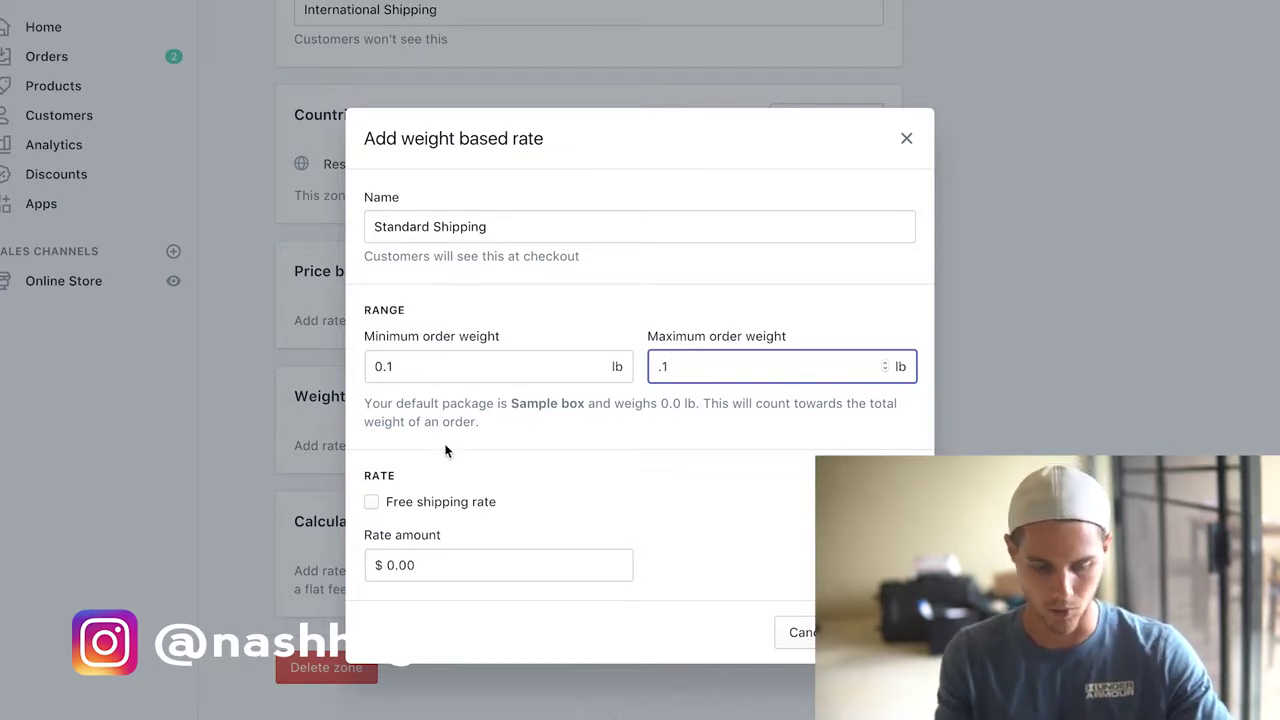
click(405, 563)
drag(418, 564, 357, 567)
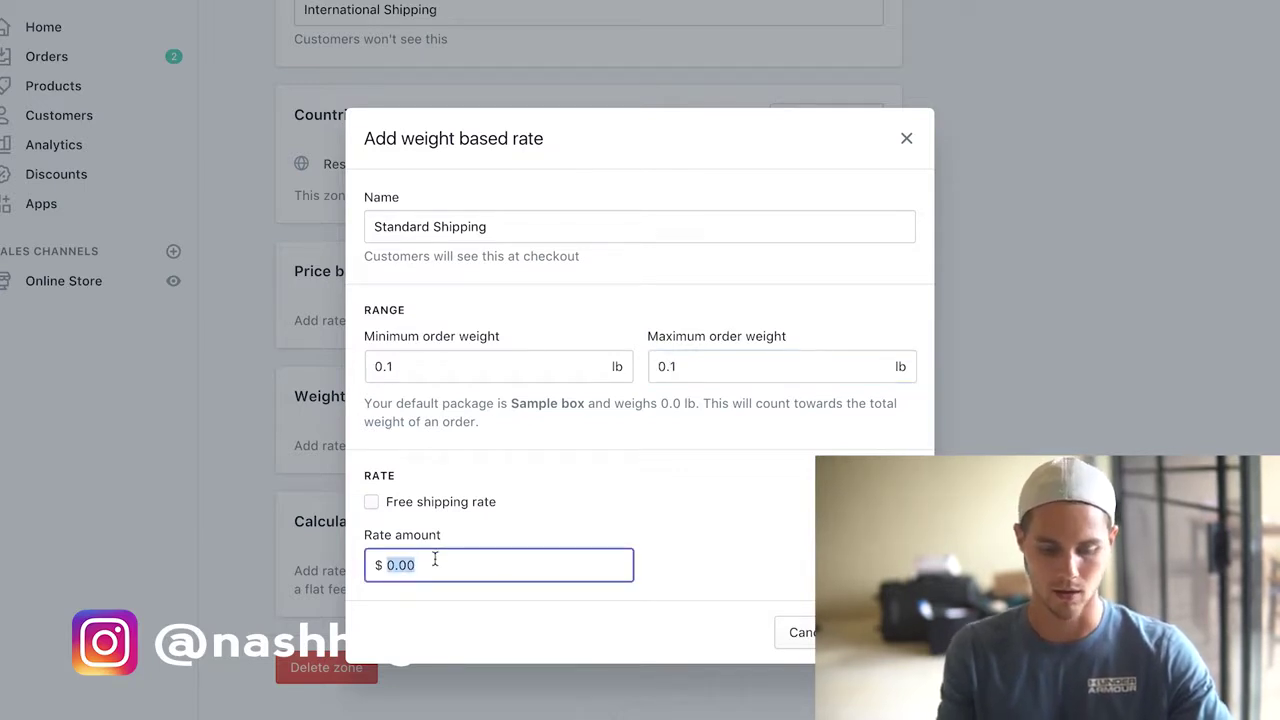
text(9.9)
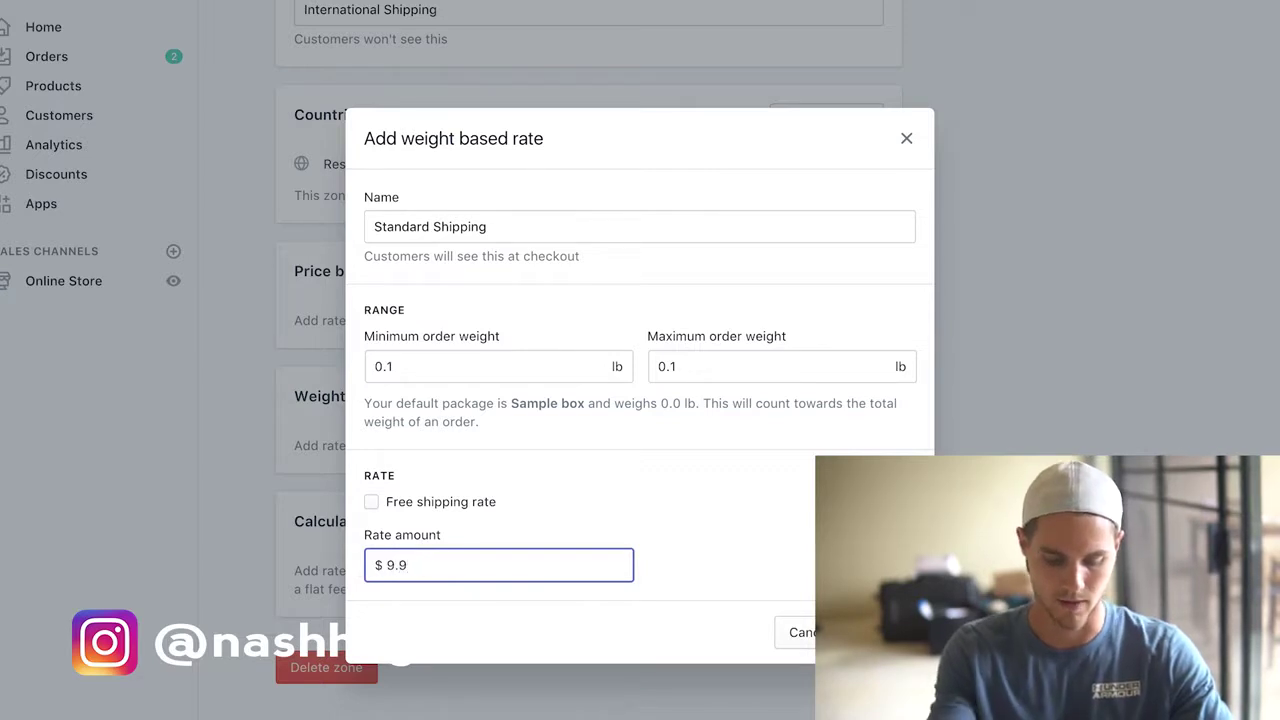
text(5)
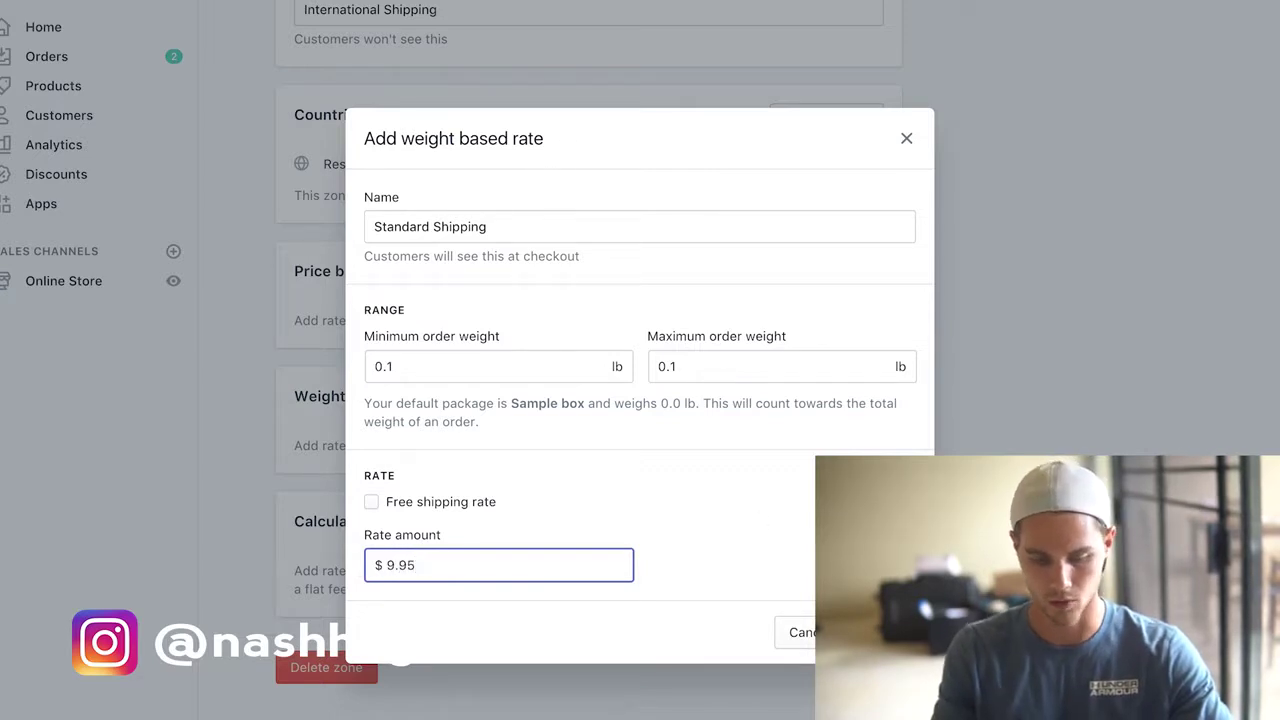
key(Tab)
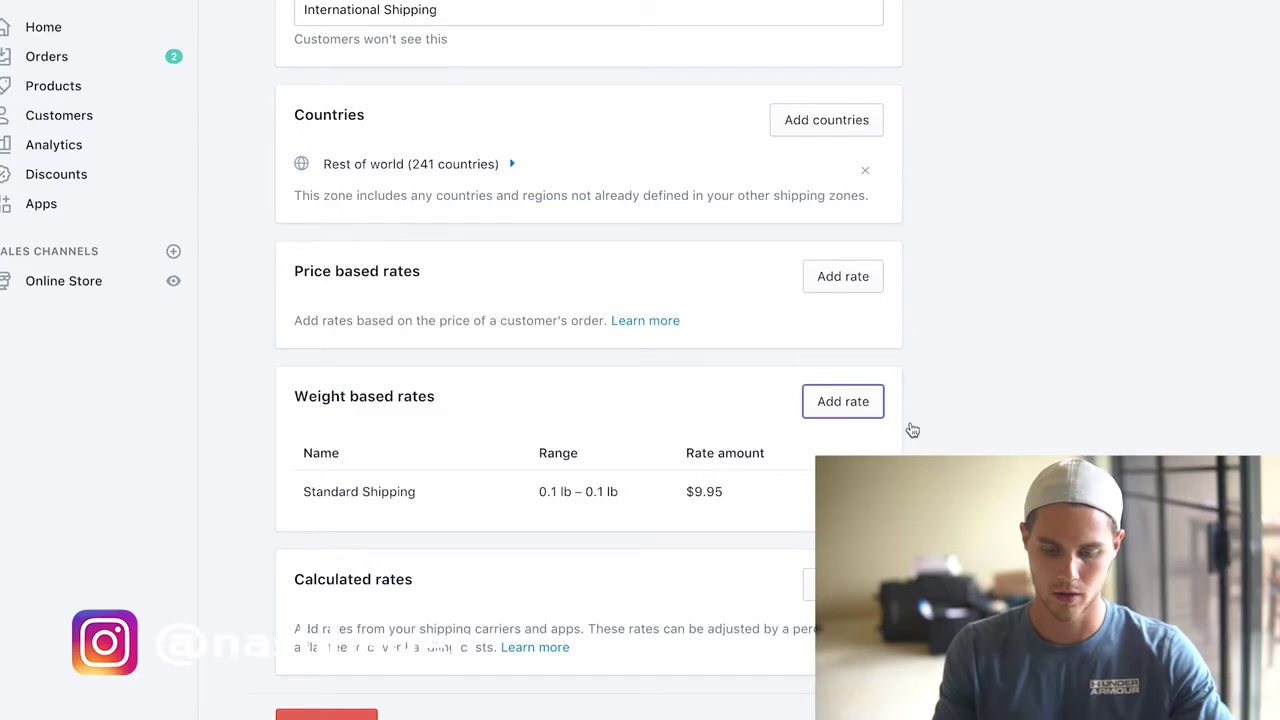
Add a second Standard Shipping rate for 0.2 lb – 0.2 lb costing $18.95
click(851, 410)
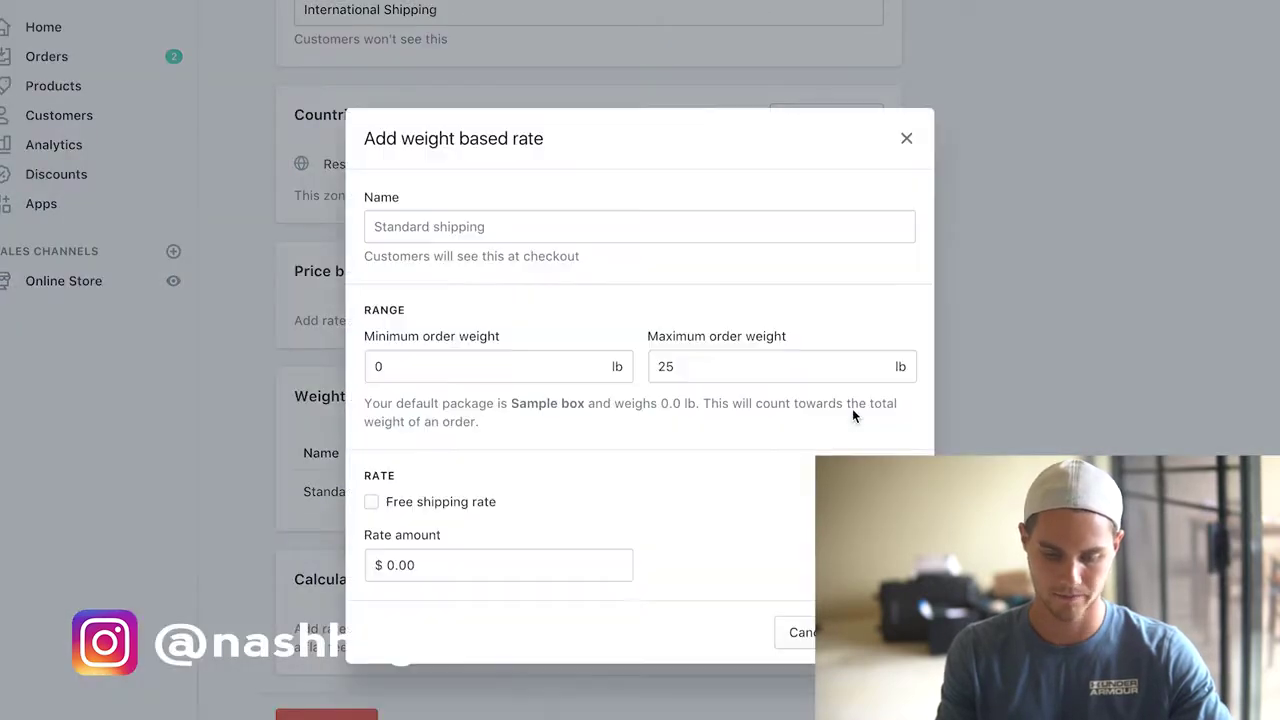
click(566, 218)
text(Standard Shipping)
drag(426, 366, 328, 368)
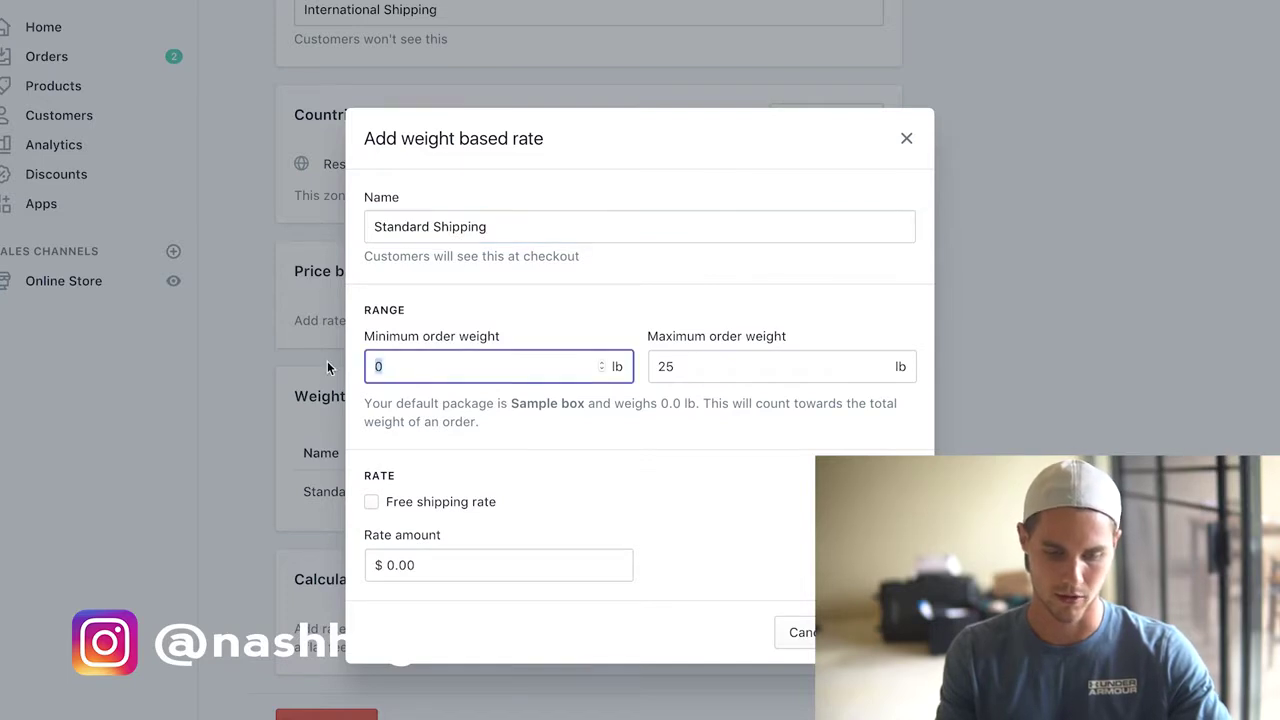
text(.2)
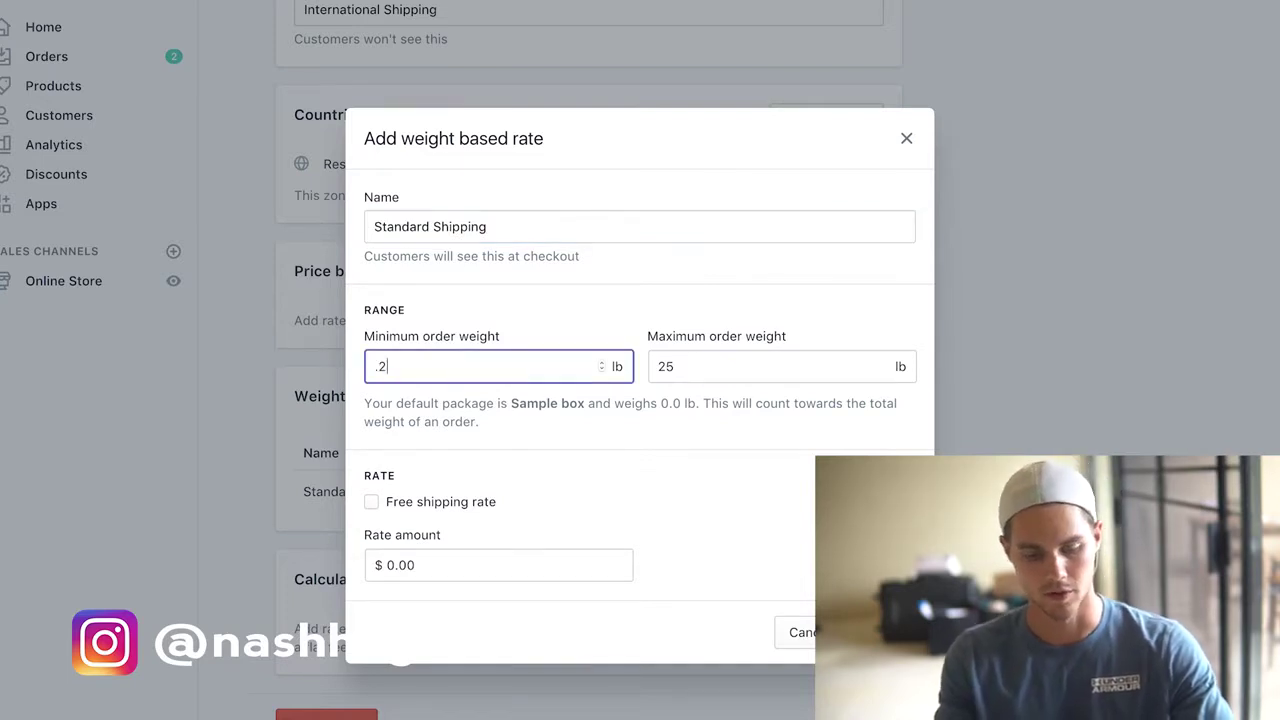
click(690, 370)
drag(690, 370, 663, 366)
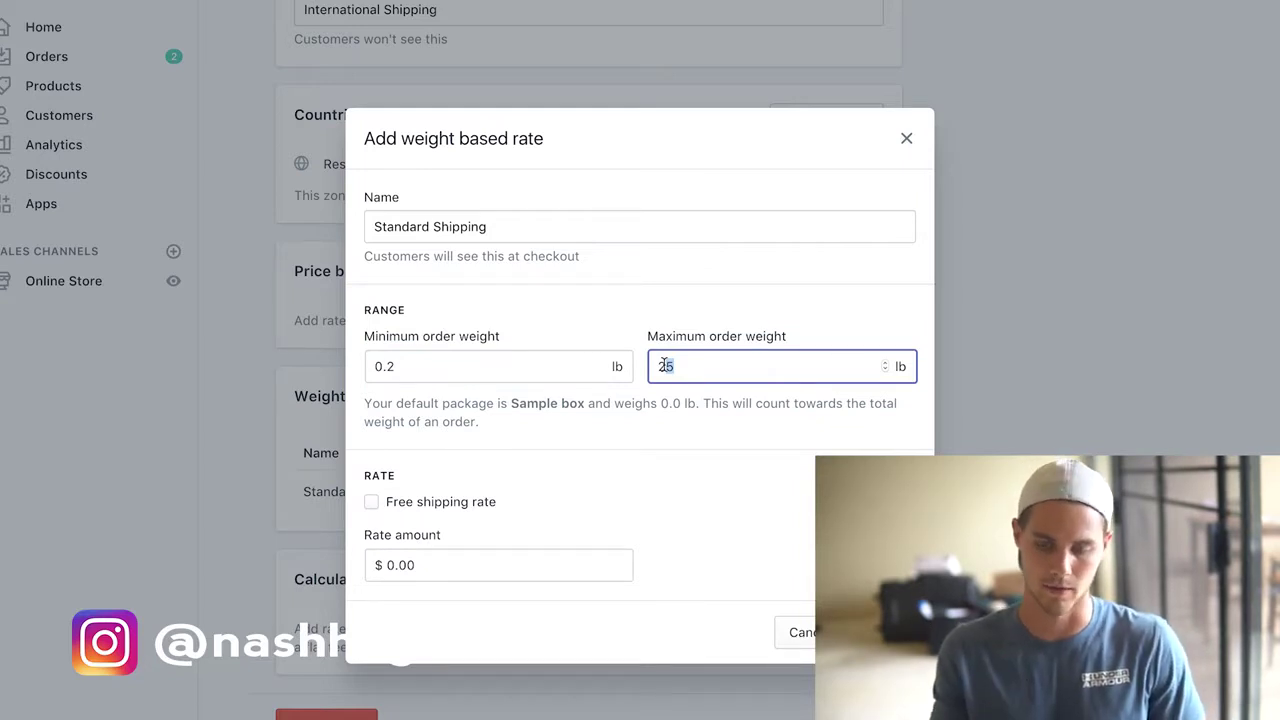
key(BackSpace)
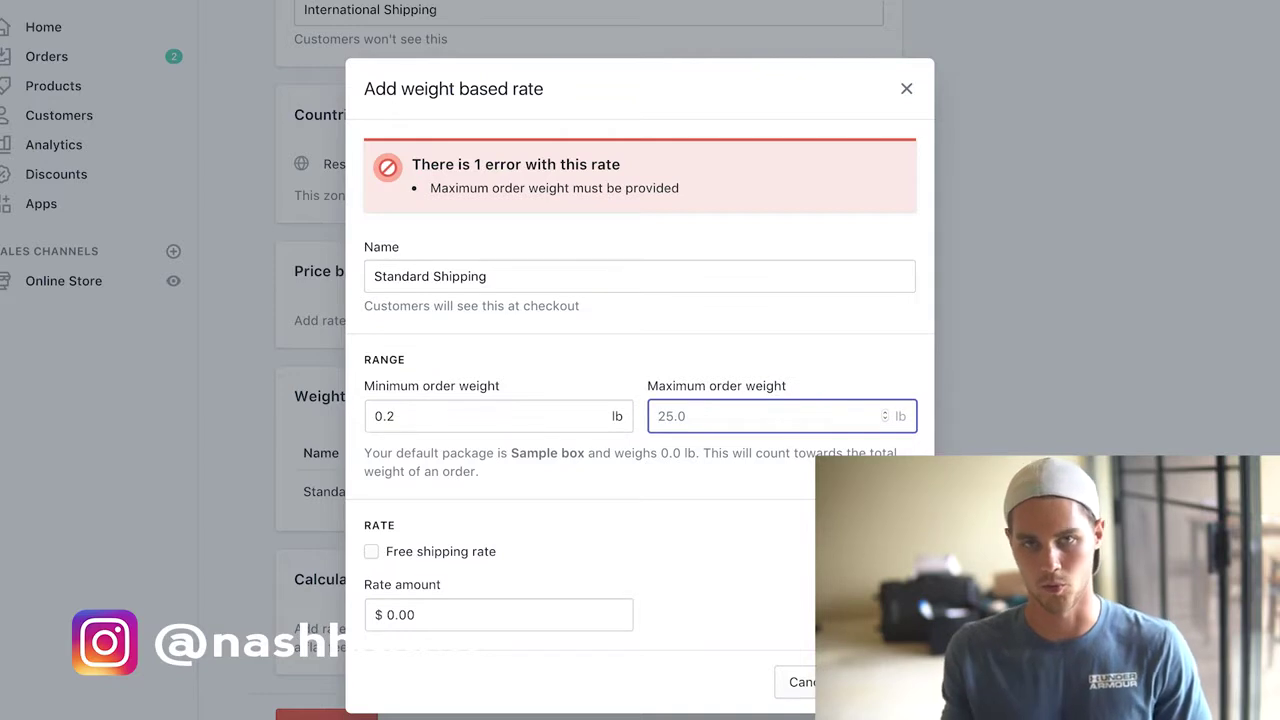
text(.2)
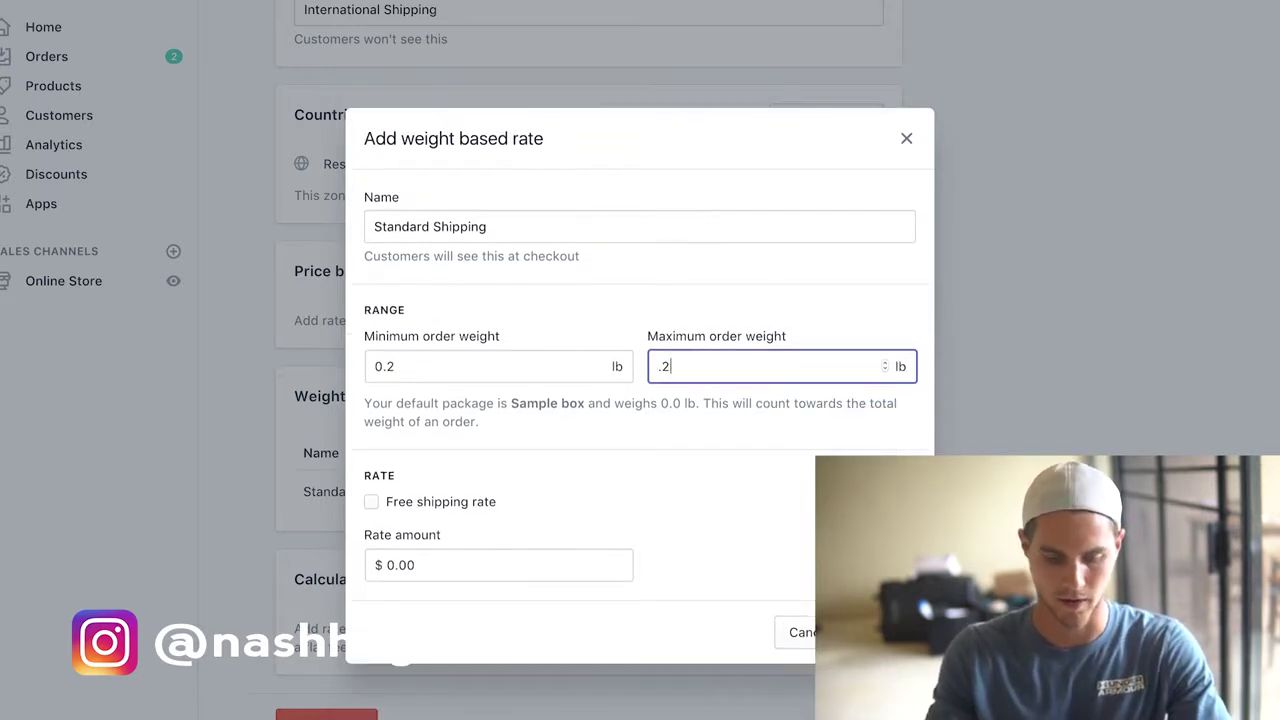
click(502, 558)
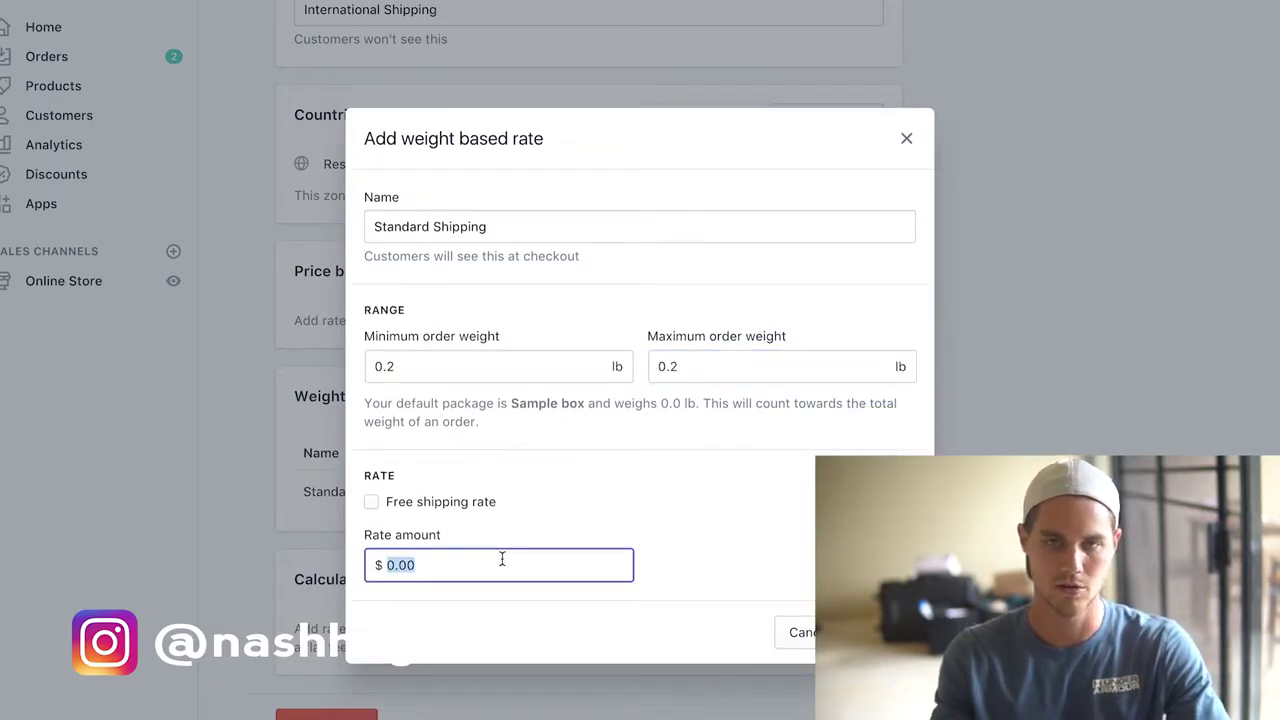
text(18.95)
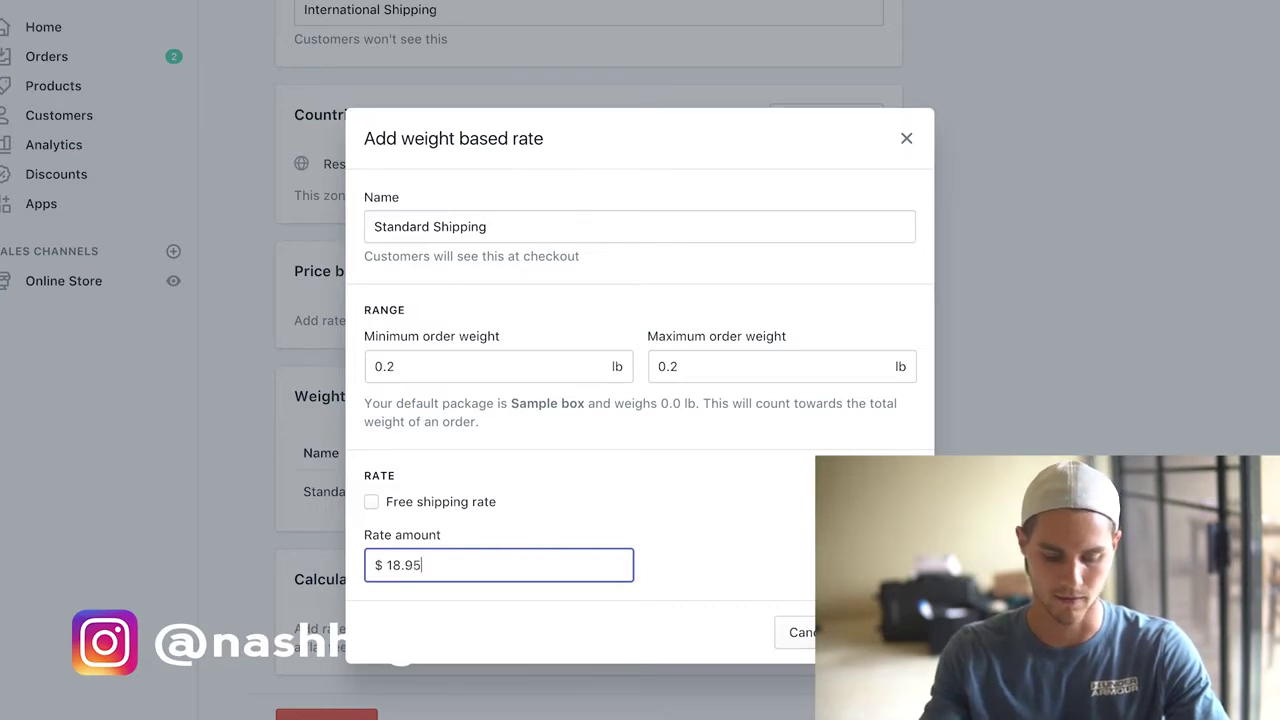
key(Tab)
key(Return)
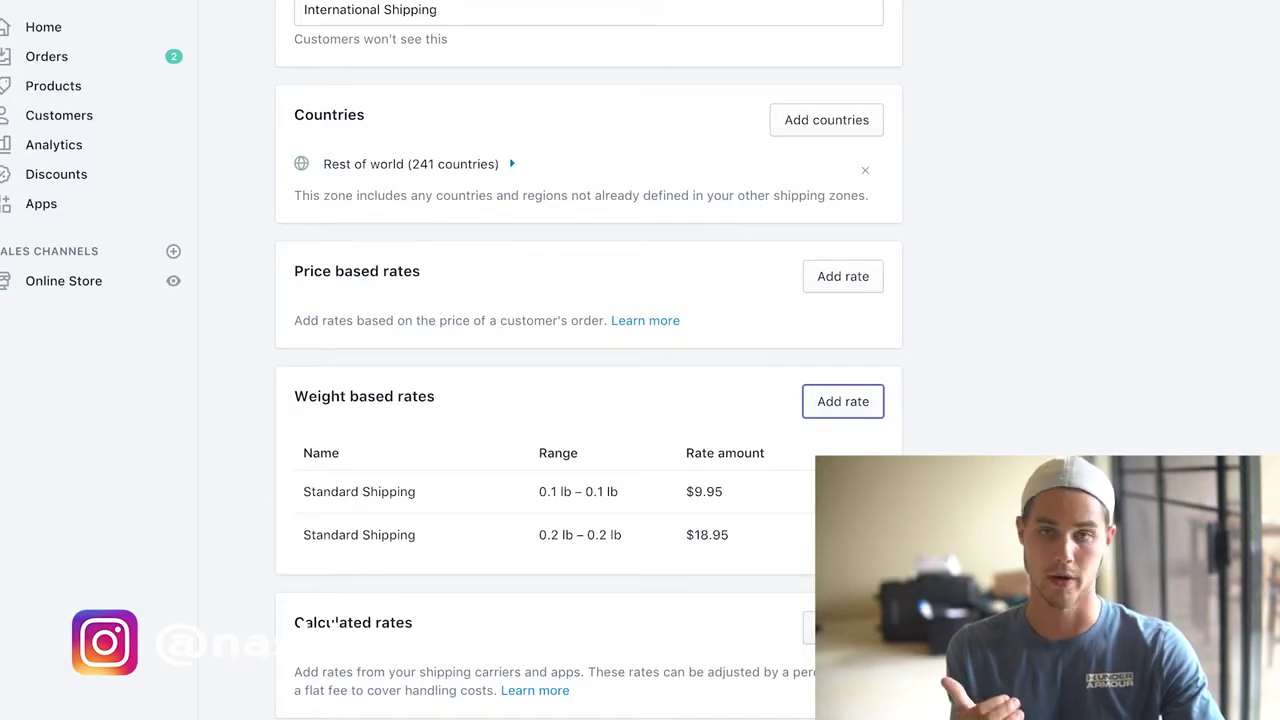
Start another weight-based rate with a $200.00 amount and 1 lb minimum weight, leaving the name blank
click(868, 412)
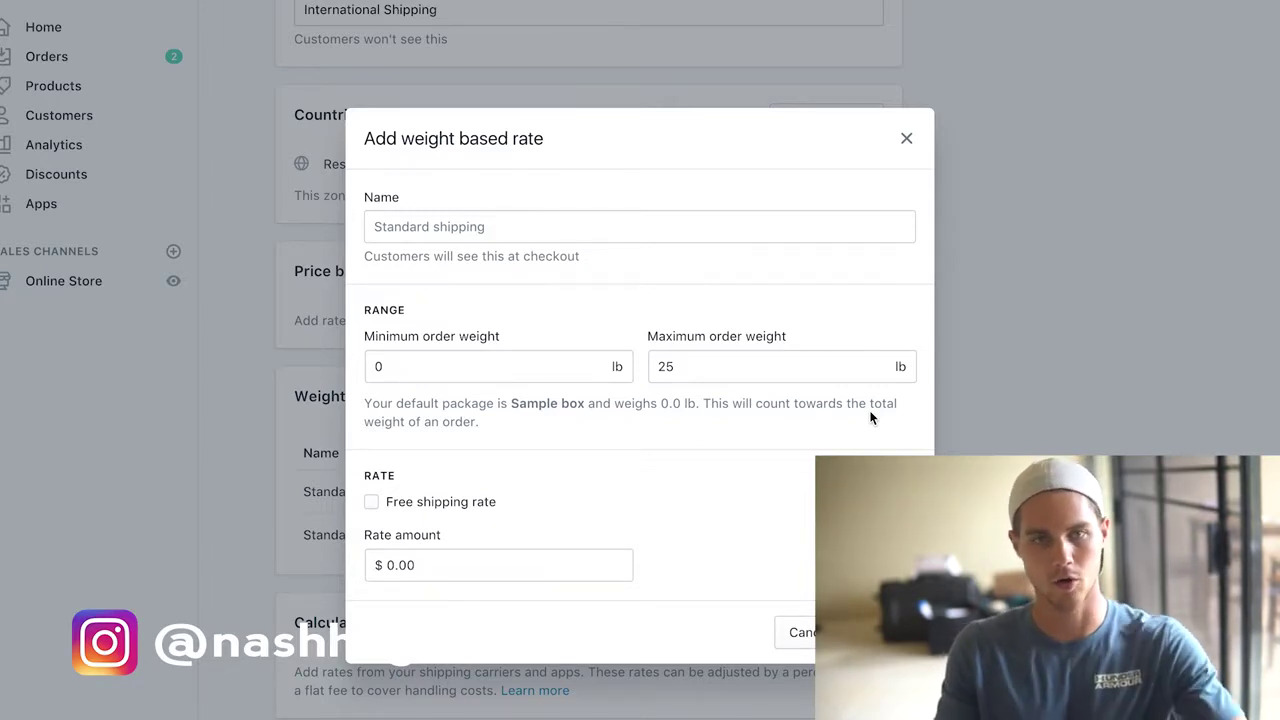
click(441, 567)
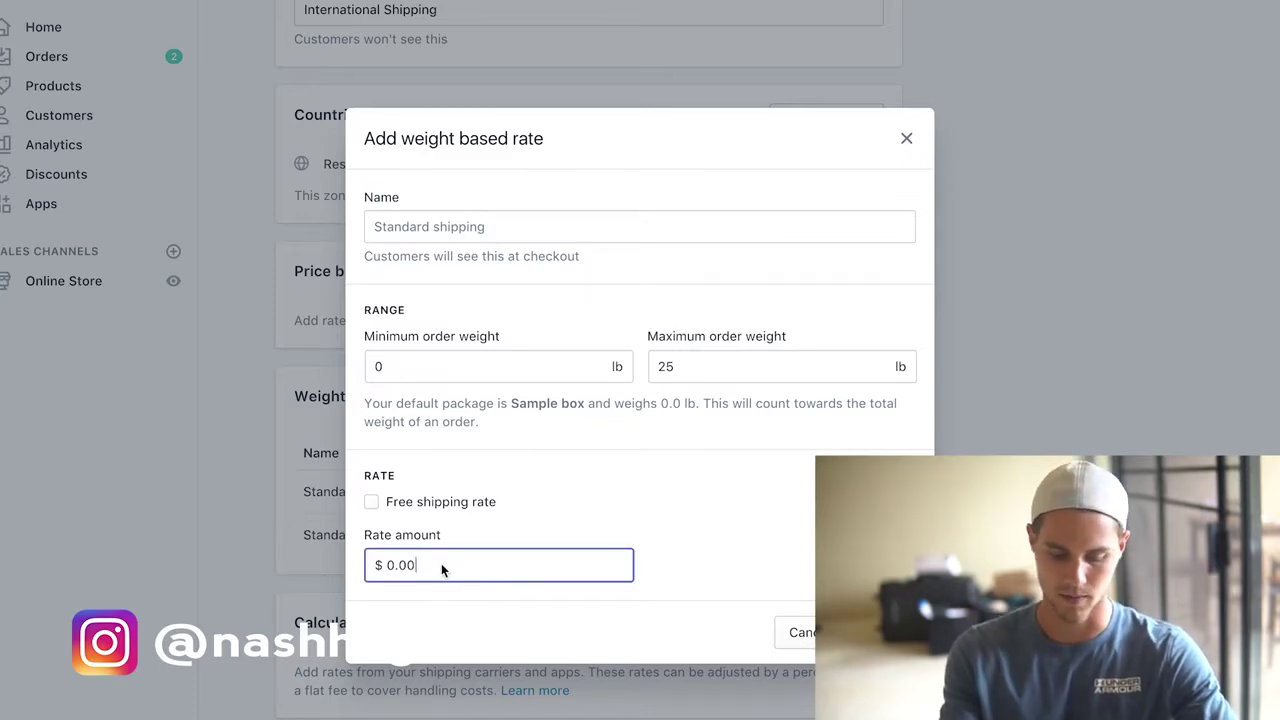
text(200)
key(Return)
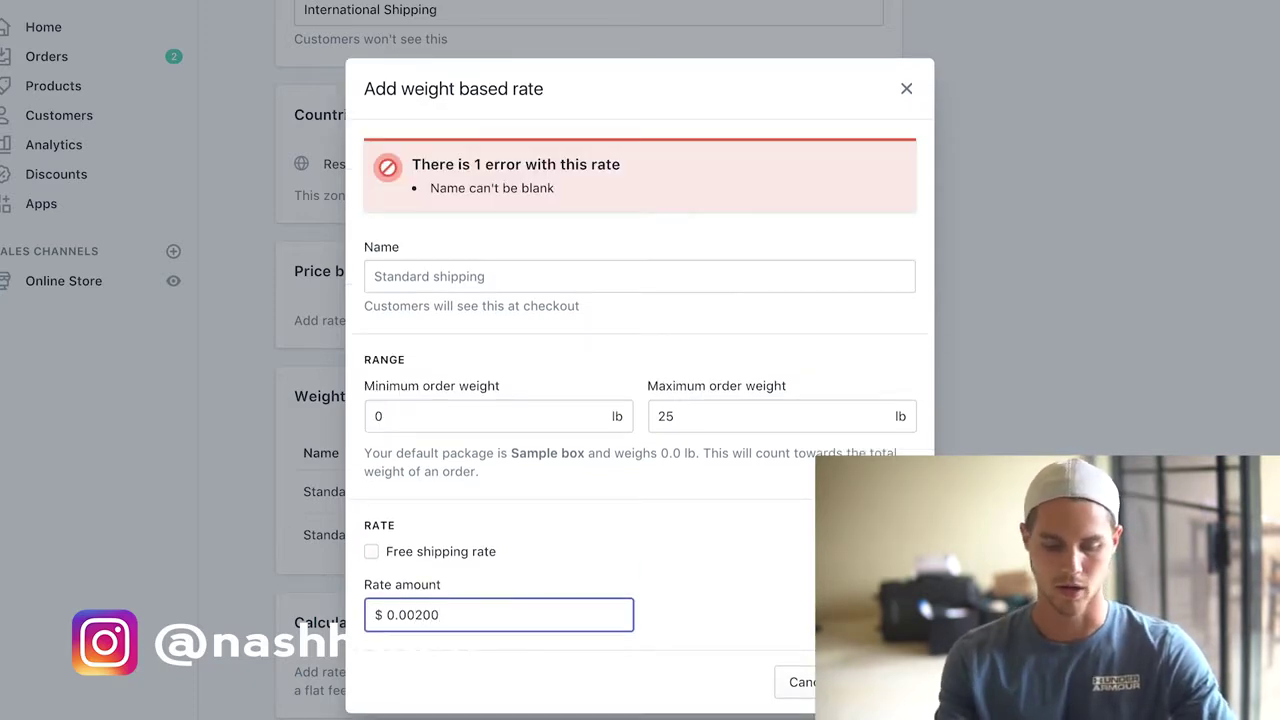
key(BackSpace)
key(BackSpace)
key(BackSpace)
key(BackSpace)
key(BackSpace)
key(BackSpace)
key(BackSpace)
text(200)
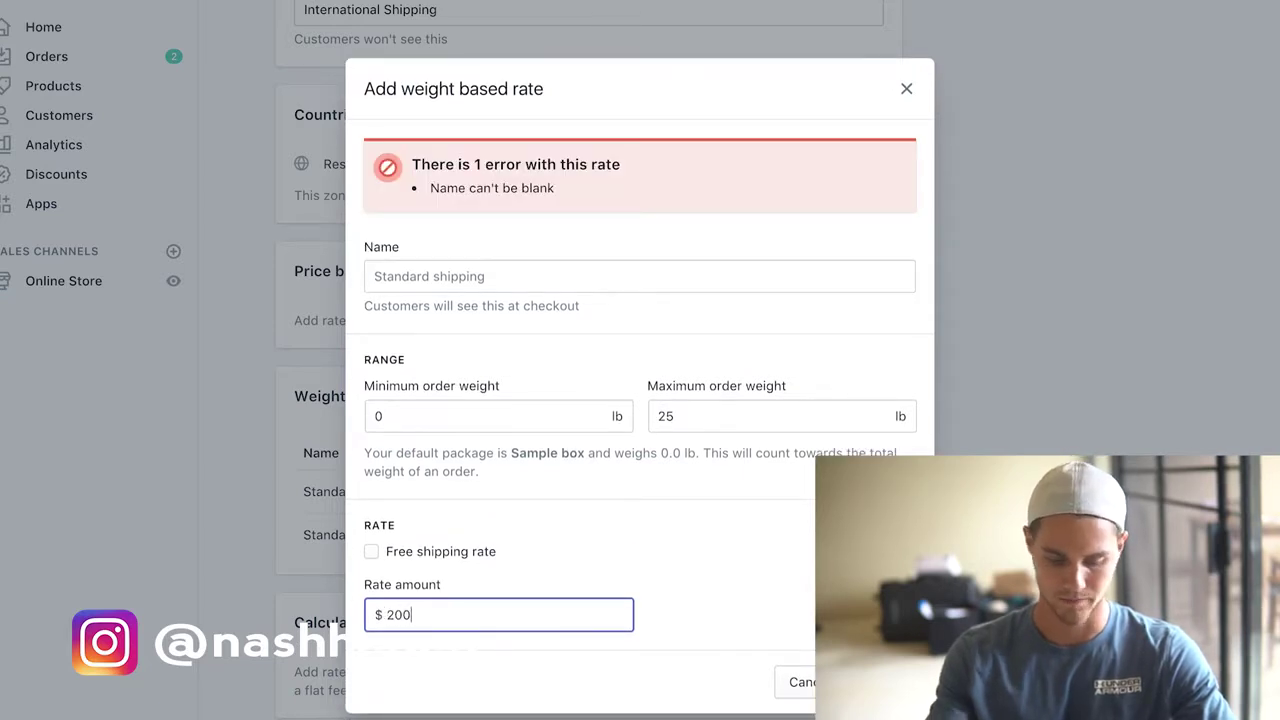
click(448, 418)
key(BackSpace)
text(1)
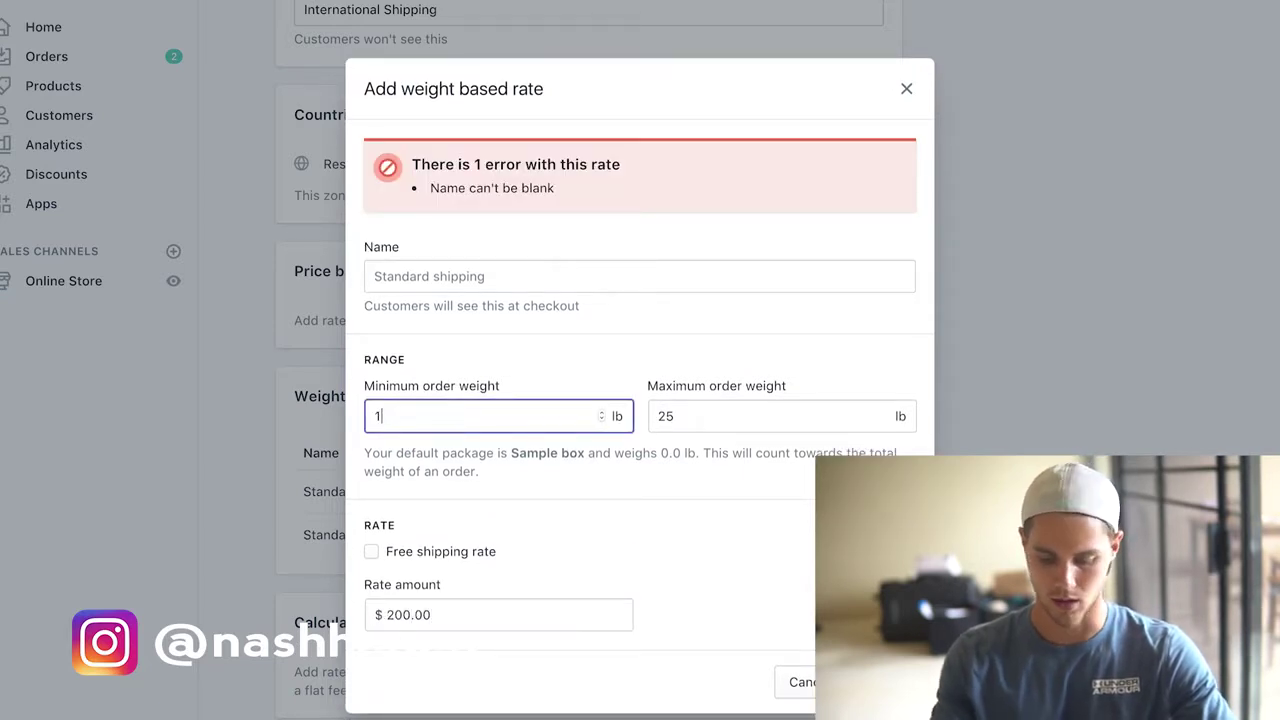
click(728, 405)
drag(679, 414, 668, 416)
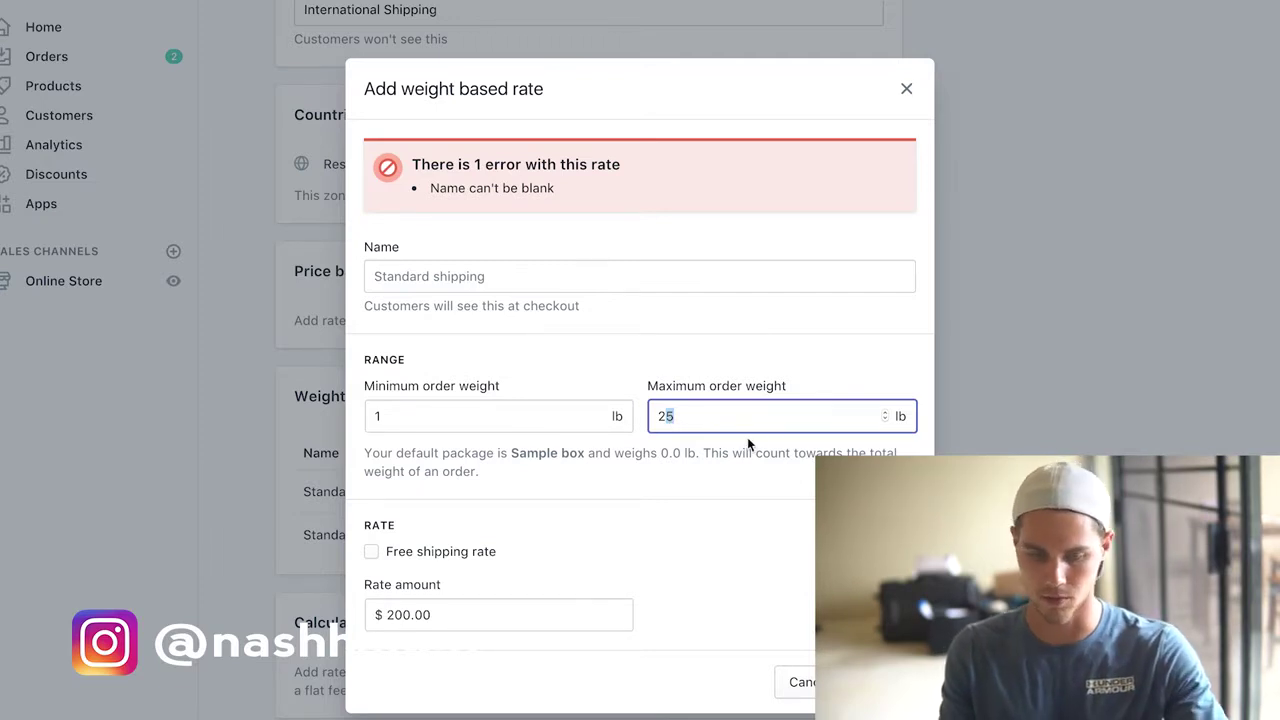
Discard the example rate and start a new weight-based rate with a 0 lb maximum weight
click(802, 684)
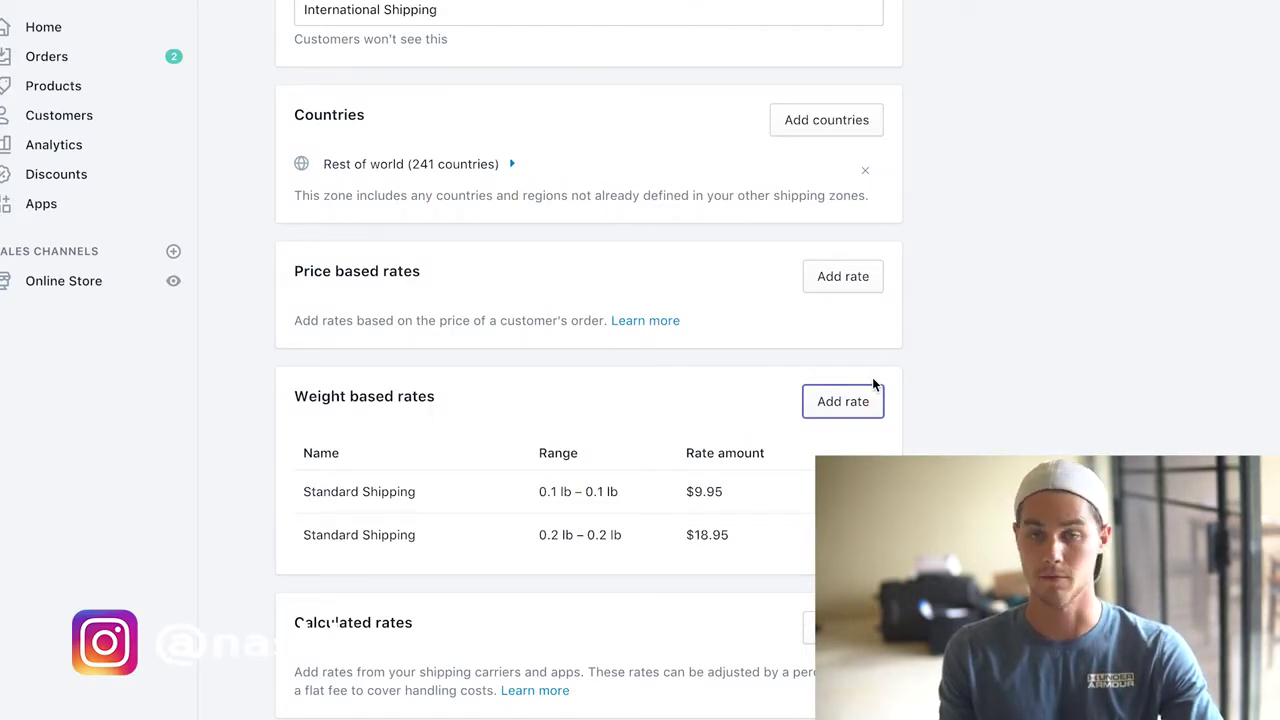
click(841, 405)
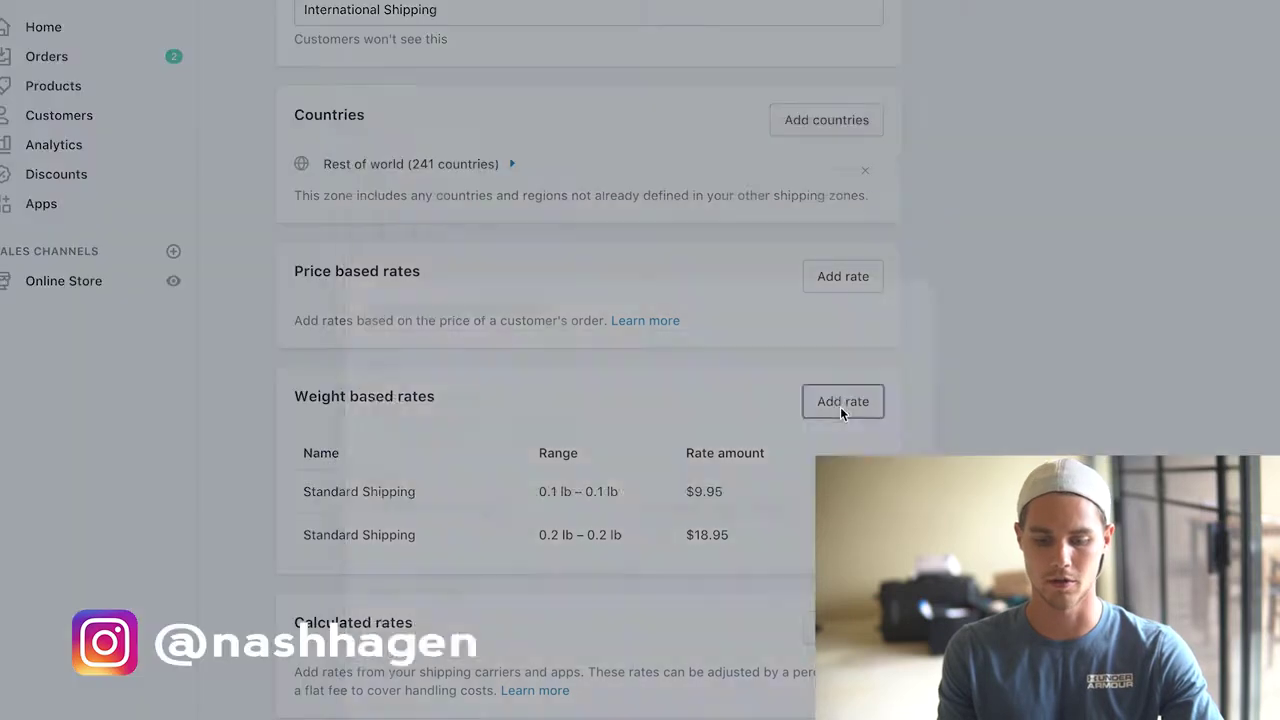
click(697, 371)
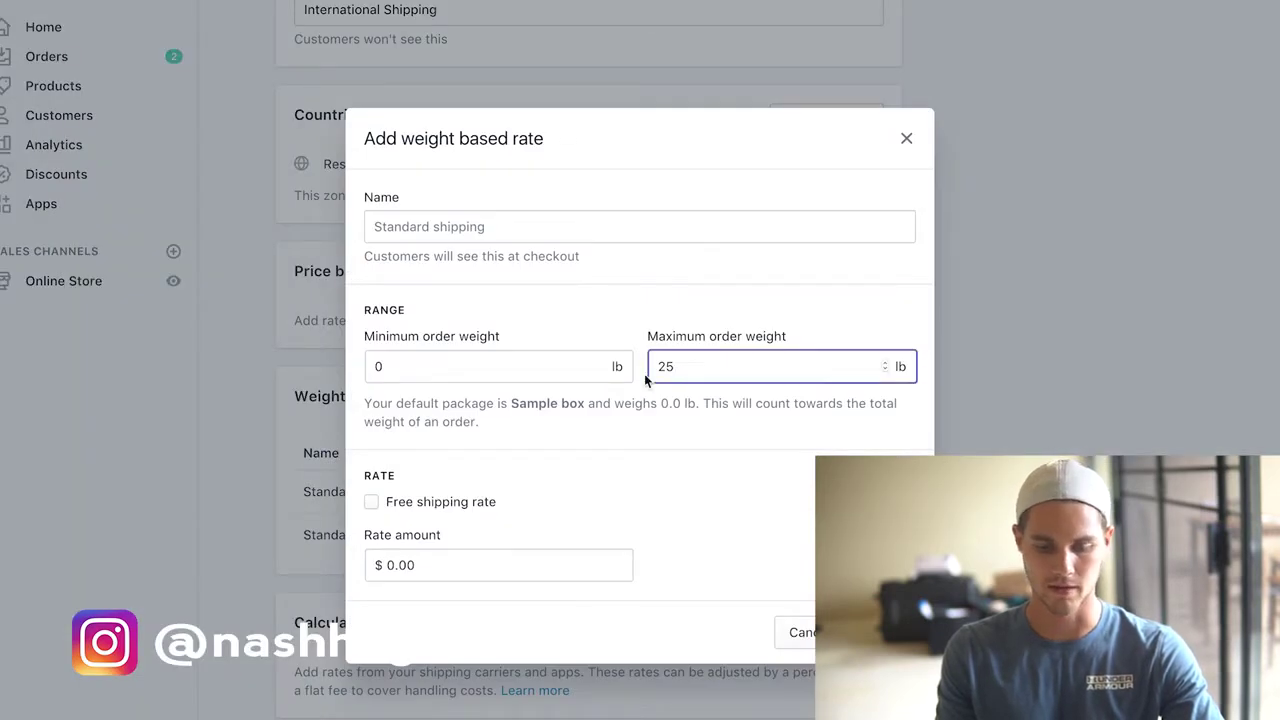
key(BackSpace)
key(BackSpace)
key(Return)
text(0)
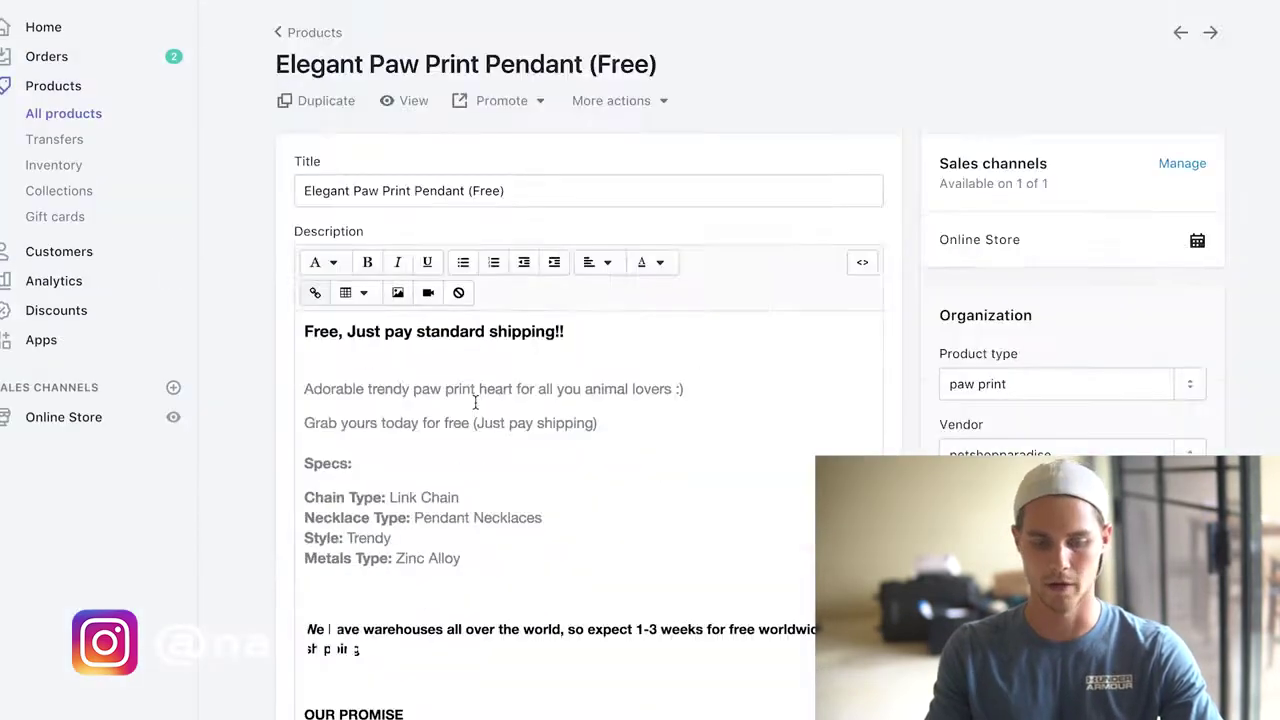
scroll(475, 401, down, 15)
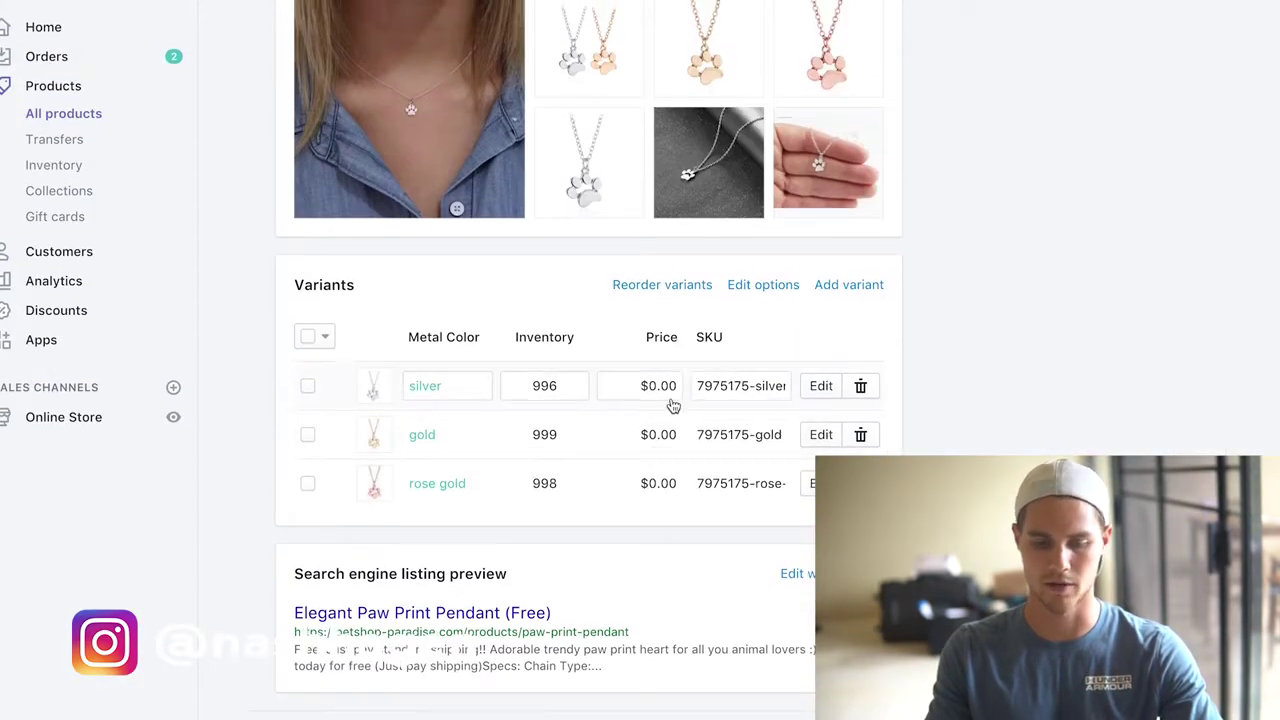
scroll(537, 311, up, 15)
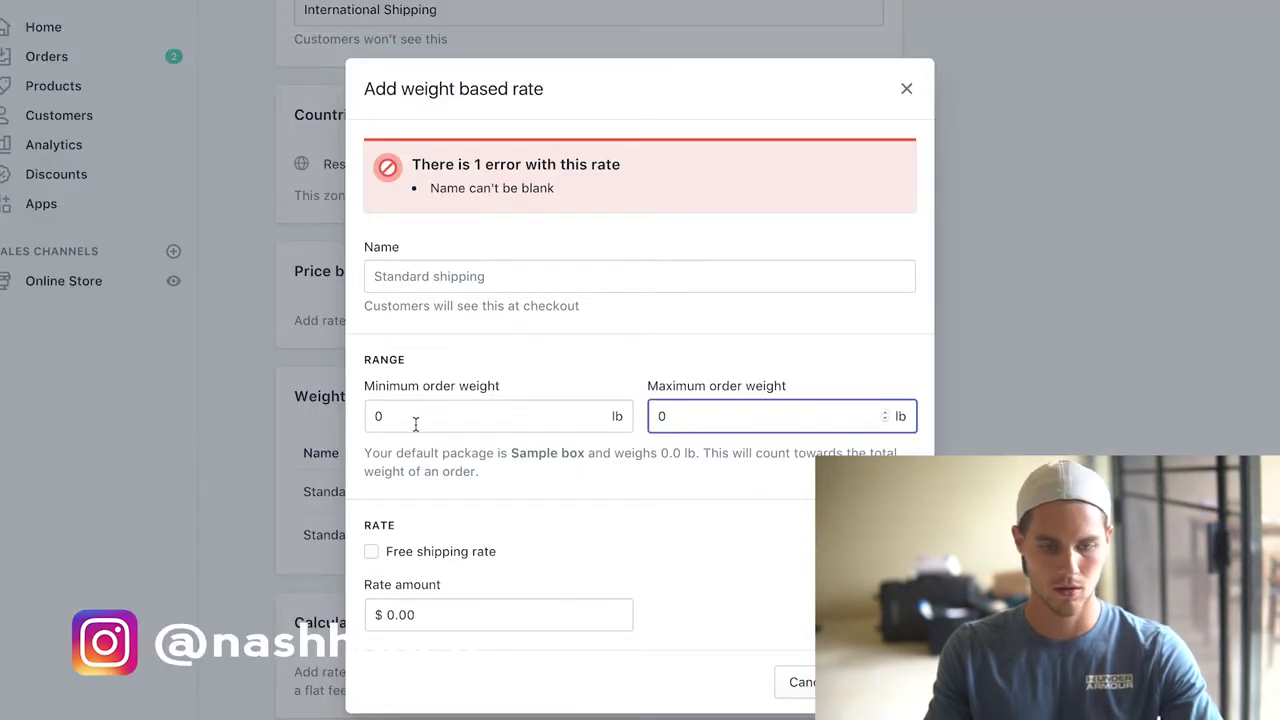
click(415, 415)
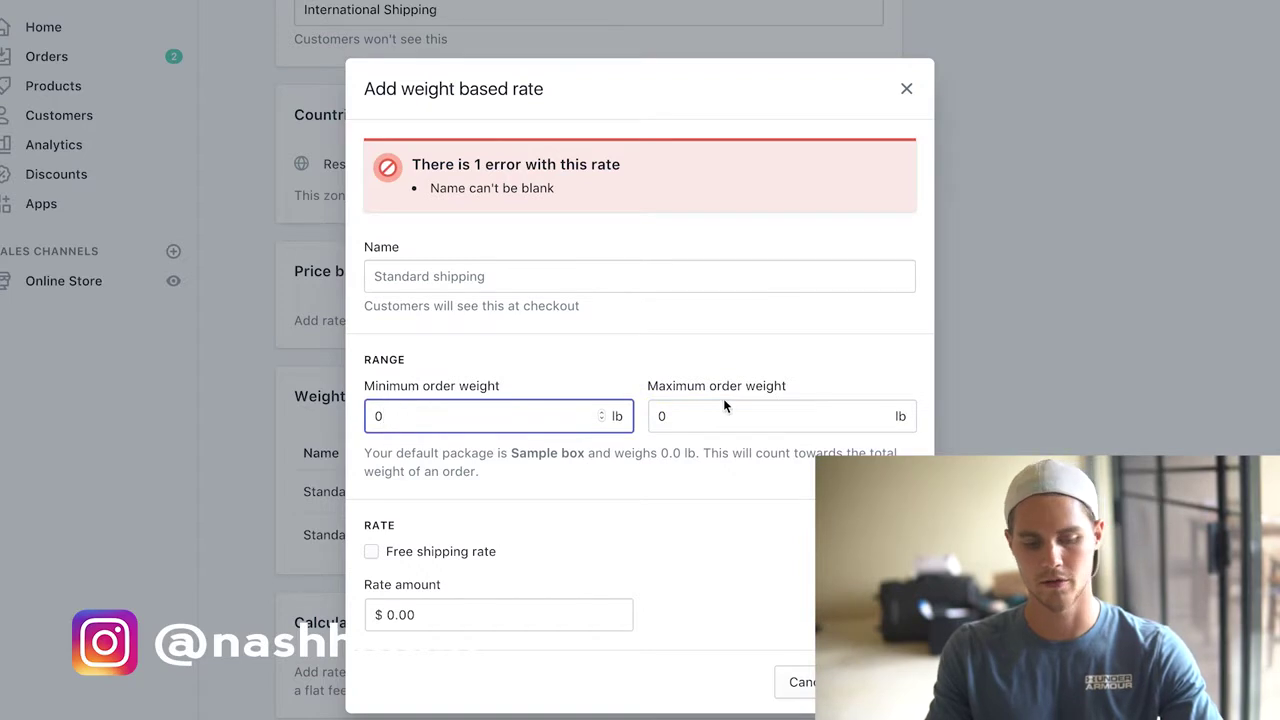
Make the 0–0 lb rate a free shipping rate named 'Free Shipping' and save it
click(712, 414)
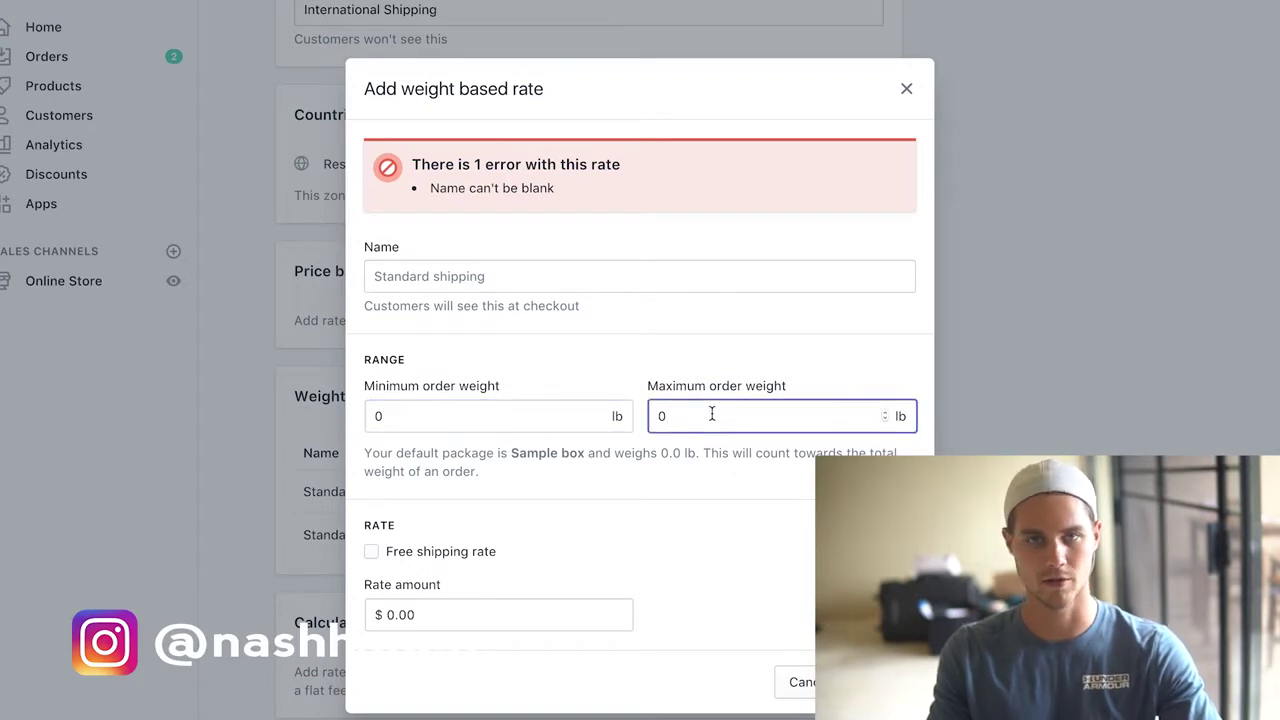
click(372, 552)
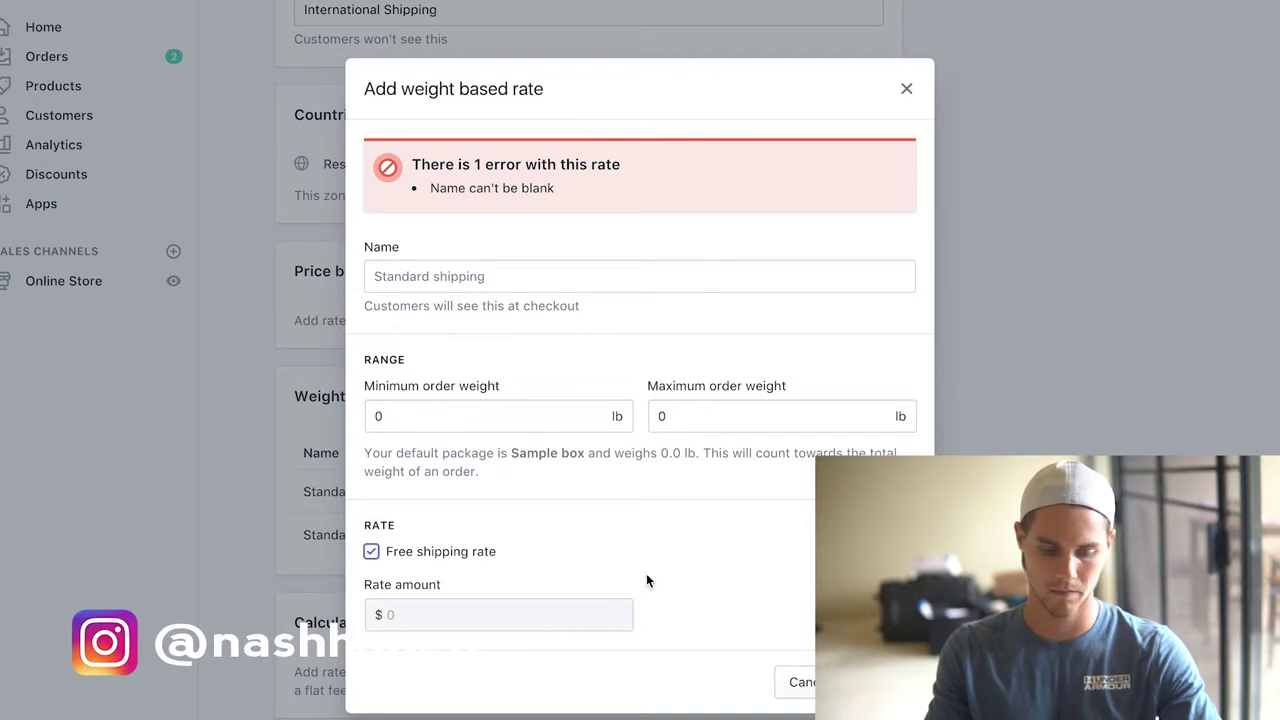
click(717, 277)
text(F)
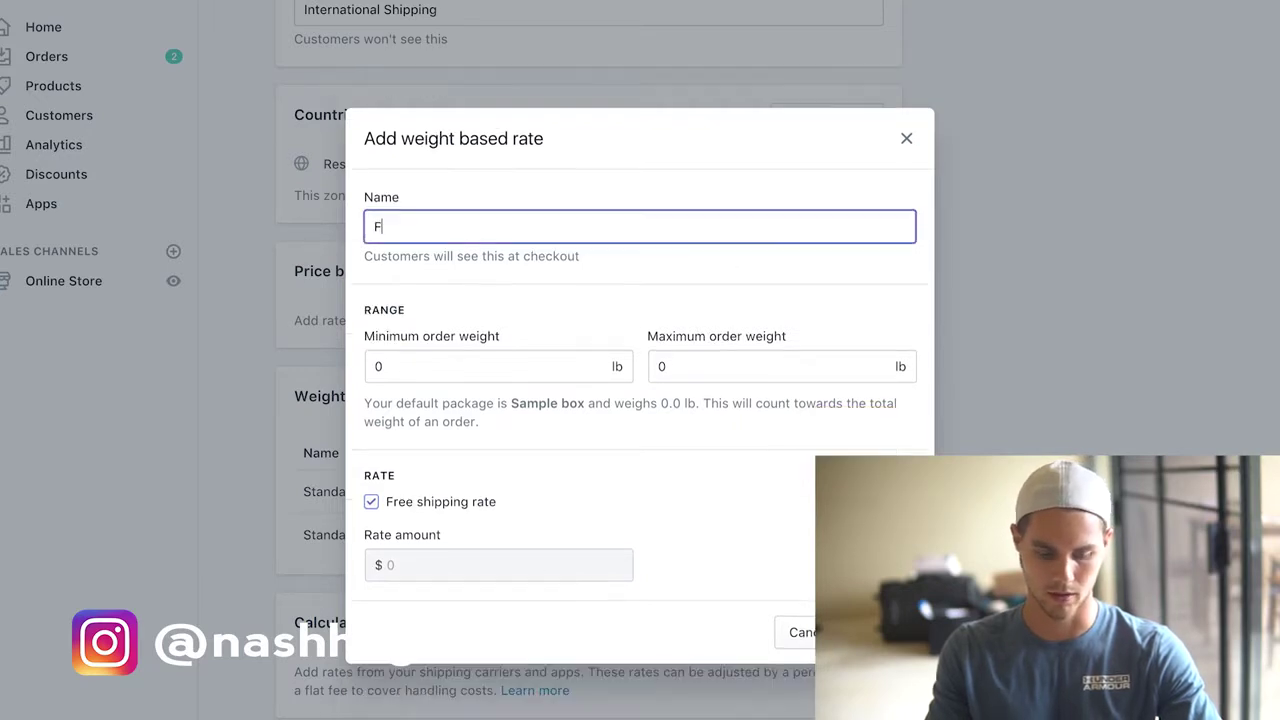
text(ree Shipping)
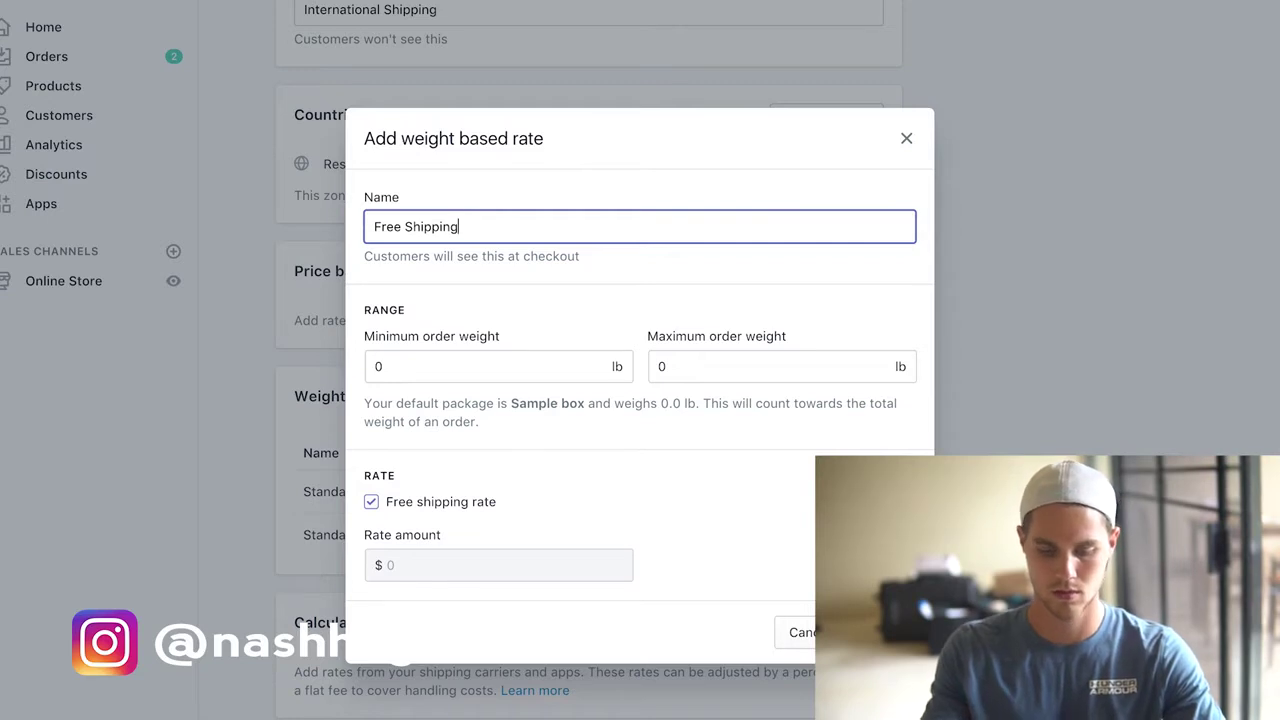
key(Return)
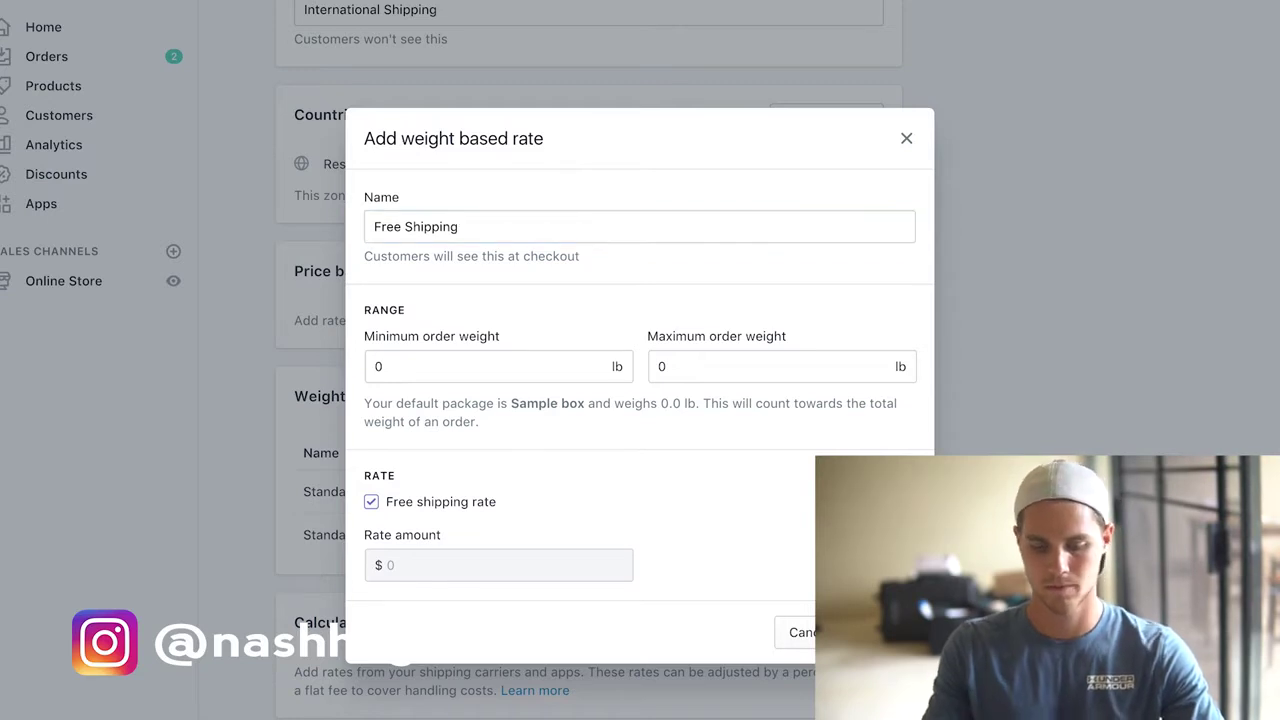